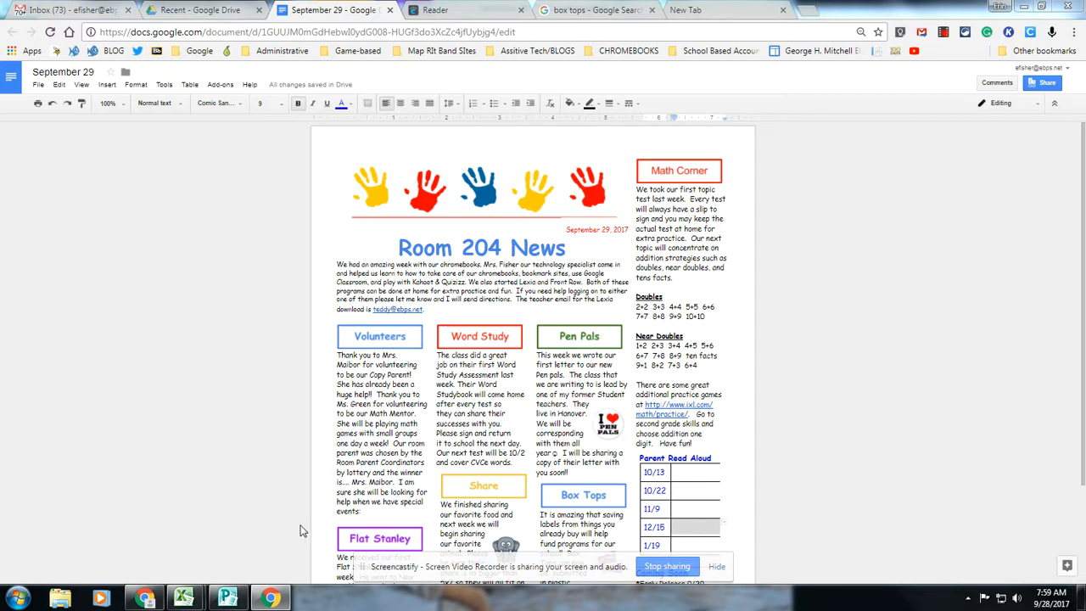
# Switch to Microsoft Publisher and examine the introduction, Word Study and Volunteers text boxes of the original September 29 newsletter.
pyautogui.click(230, 600)
pyautogui.scroll(2, 344, 416)
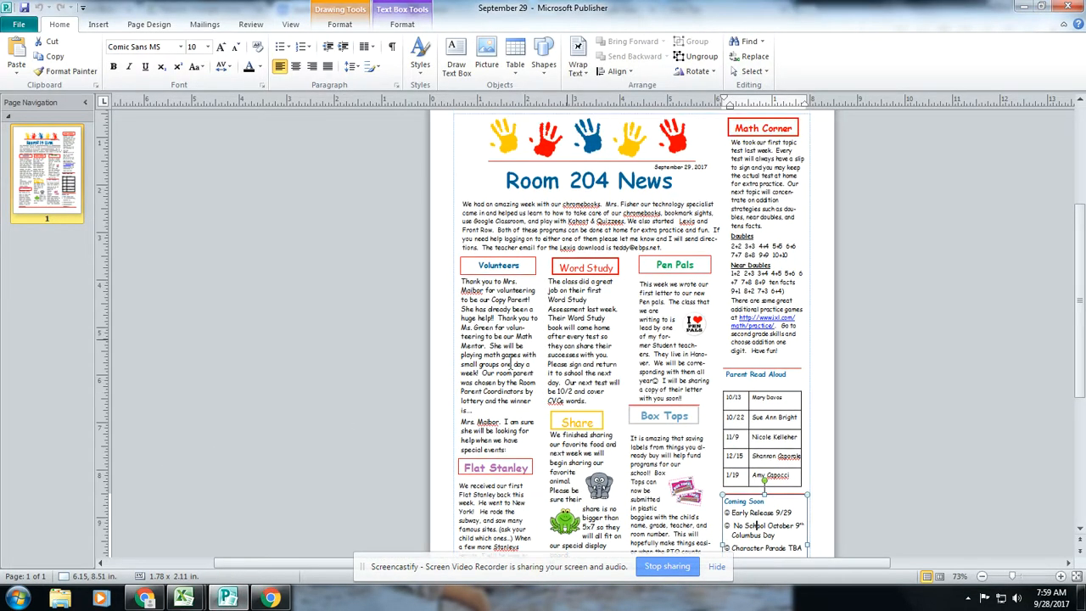
pyautogui.click(833, 220)
pyautogui.scroll(1, 832, 220)
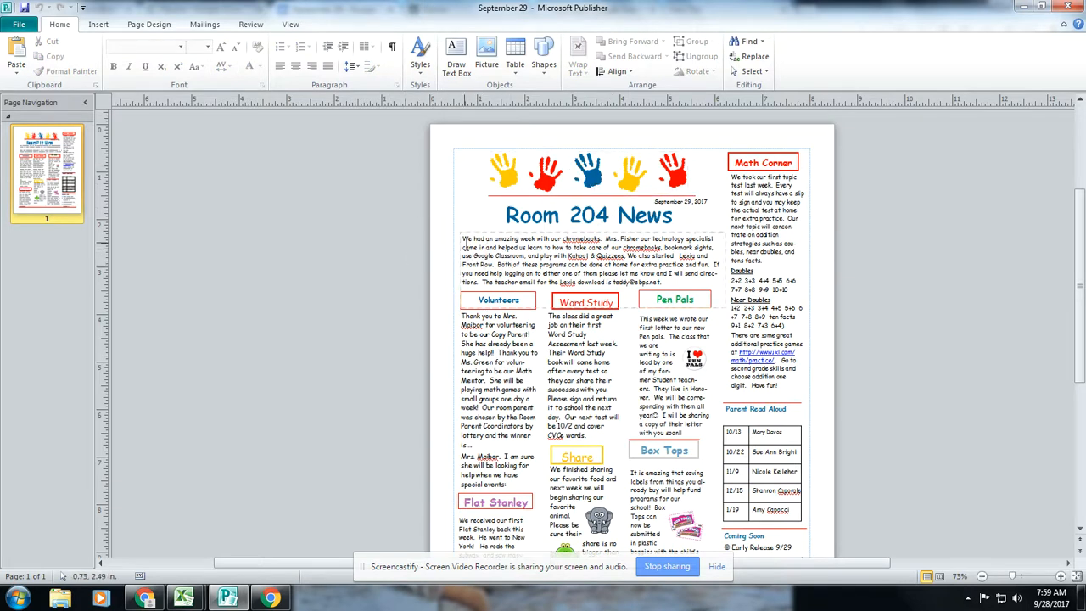
pyautogui.click(486, 238)
pyautogui.click(559, 174)
pyautogui.click(676, 217)
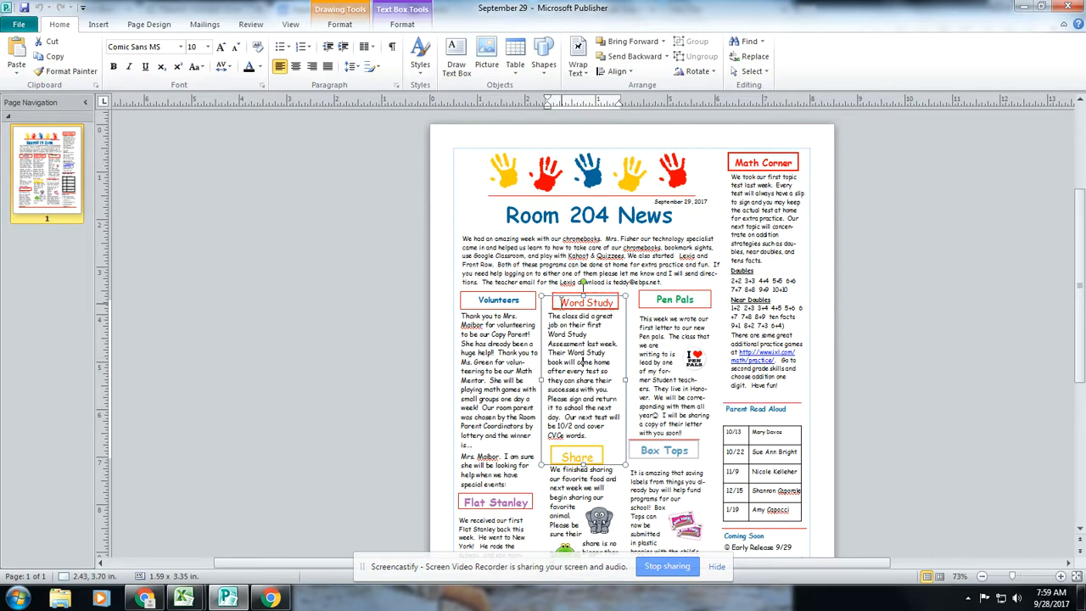
pyautogui.click(560, 302)
pyautogui.click(488, 301)
pyautogui.click(488, 362)
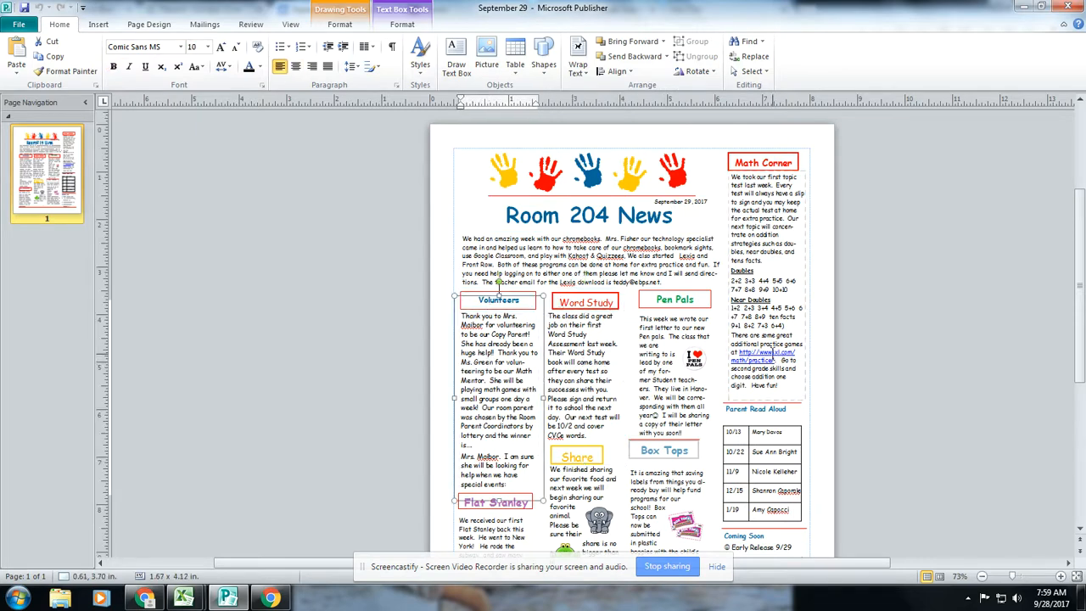
# Examine the lower part of the Publisher newsletter, including the Share, Box Tops and Coming Soon sections.
pyautogui.scroll(-1, 772, 355)
pyautogui.scroll(-1, 771, 355)
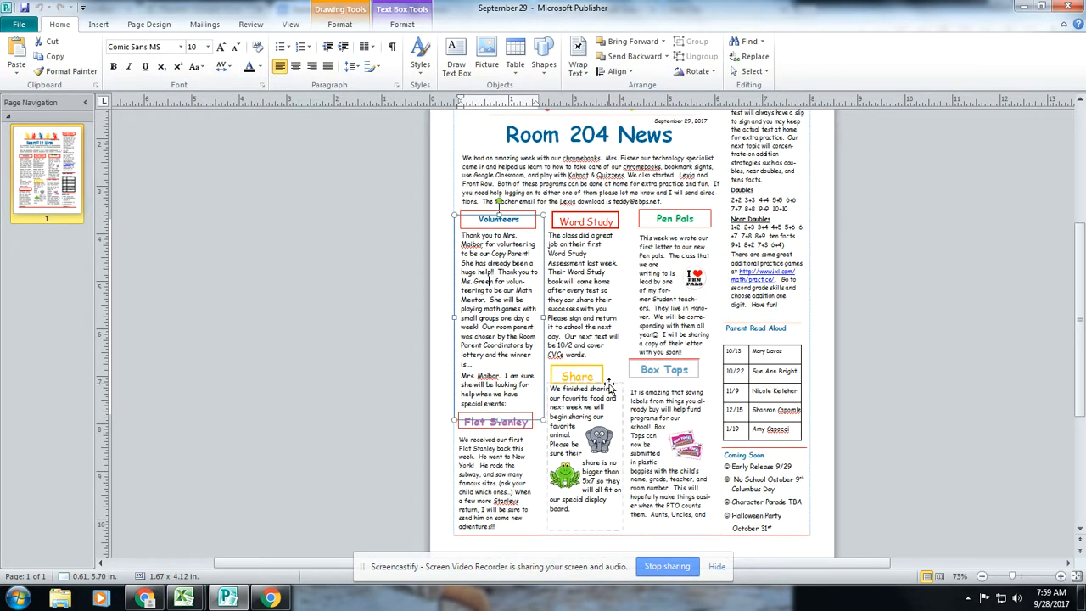
pyautogui.scroll(1, 594, 382)
pyautogui.scroll(-1, 547, 394)
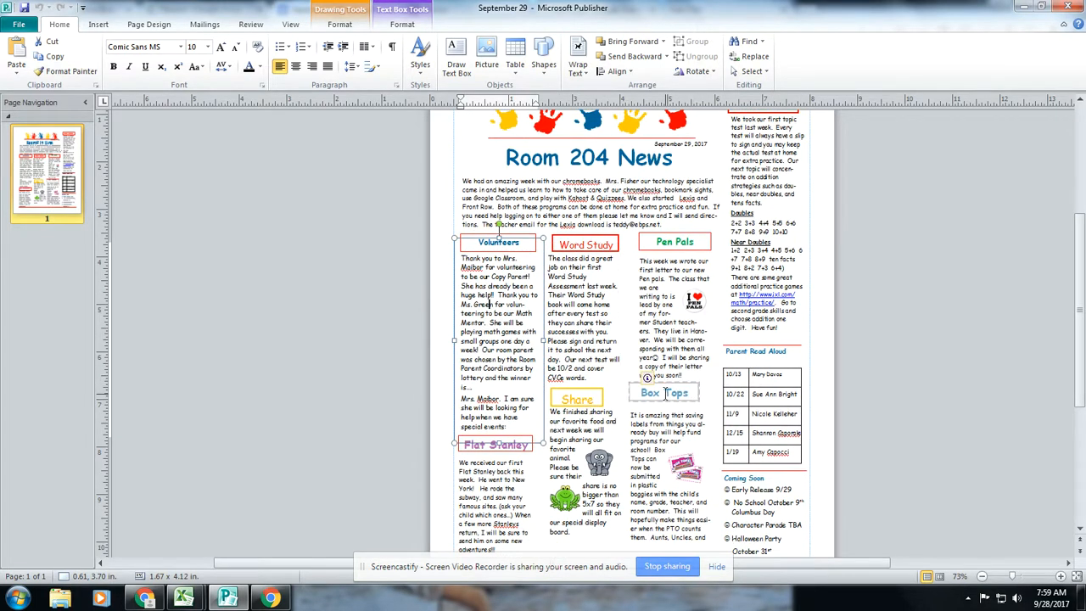
pyautogui.scroll(-1, 735, 378)
pyautogui.click(806, 468)
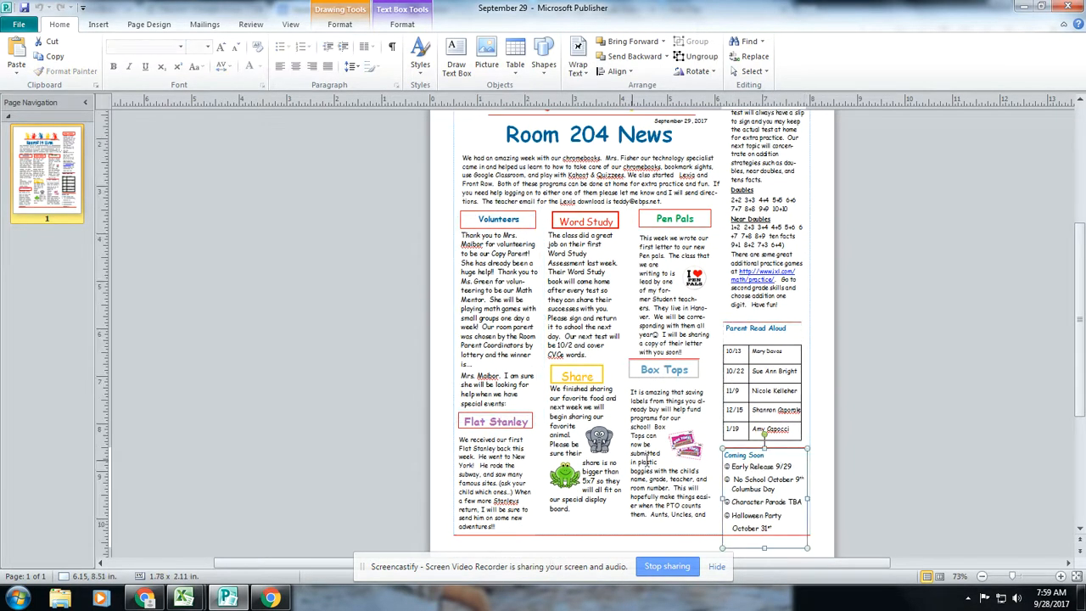
pyautogui.click(597, 459)
pyautogui.click(486, 327)
pyautogui.click(635, 246)
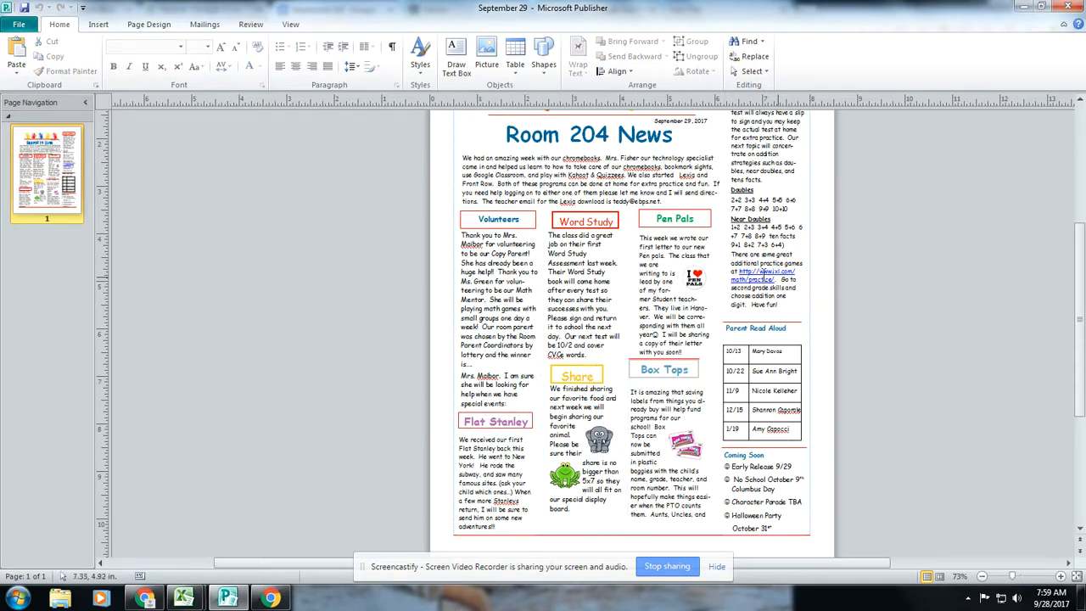
# Examine the Math Corner text box and how it sits beside the other newsletter columns.
pyautogui.scroll(1, 828, 292)
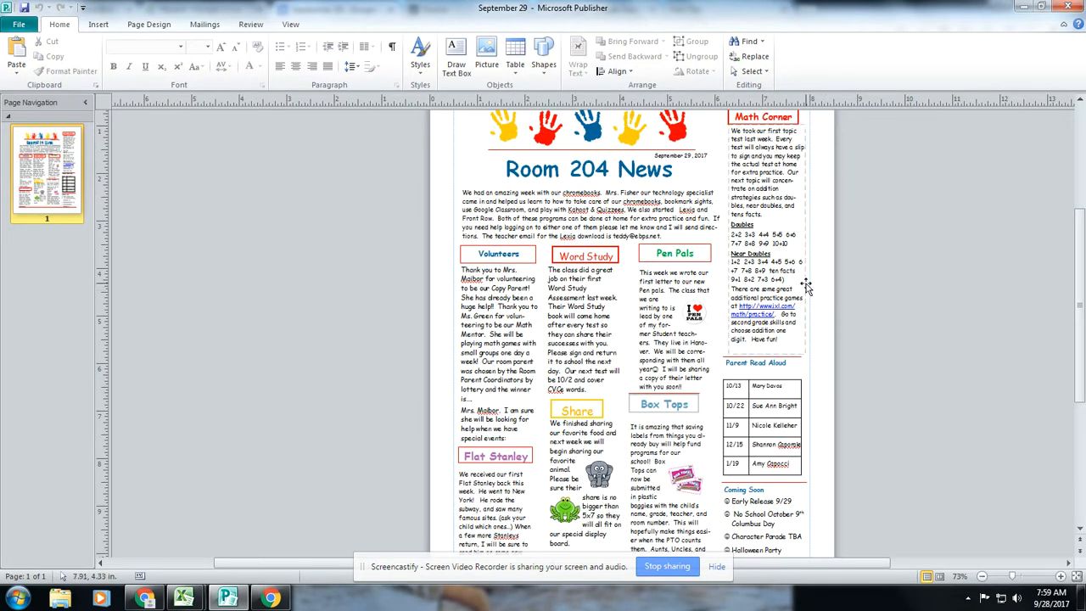
pyautogui.scroll(1, 806, 287)
pyautogui.click(787, 278)
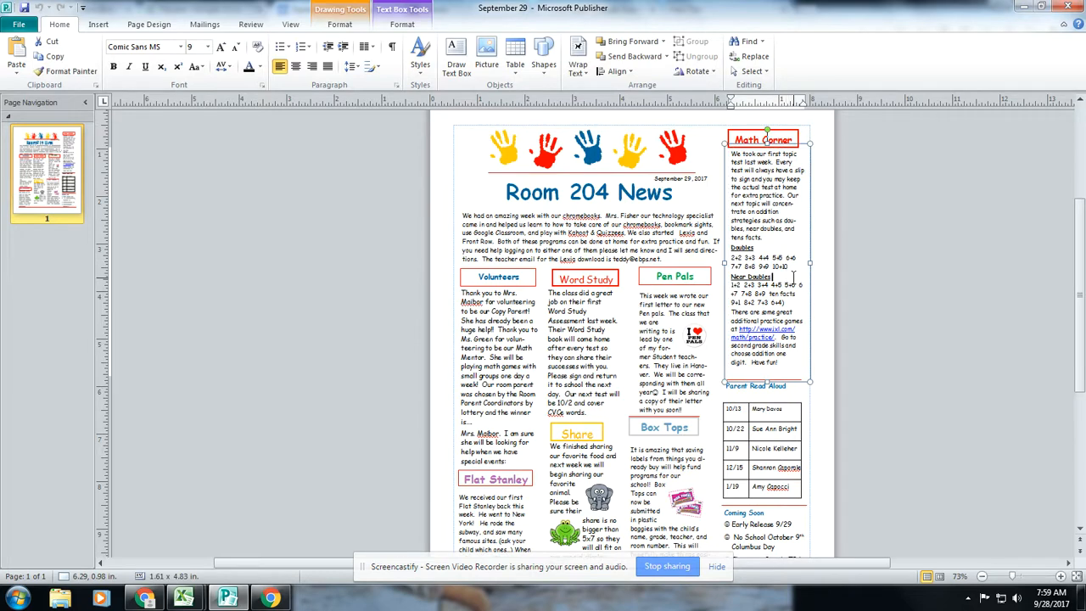
pyautogui.scroll(-1, 793, 272)
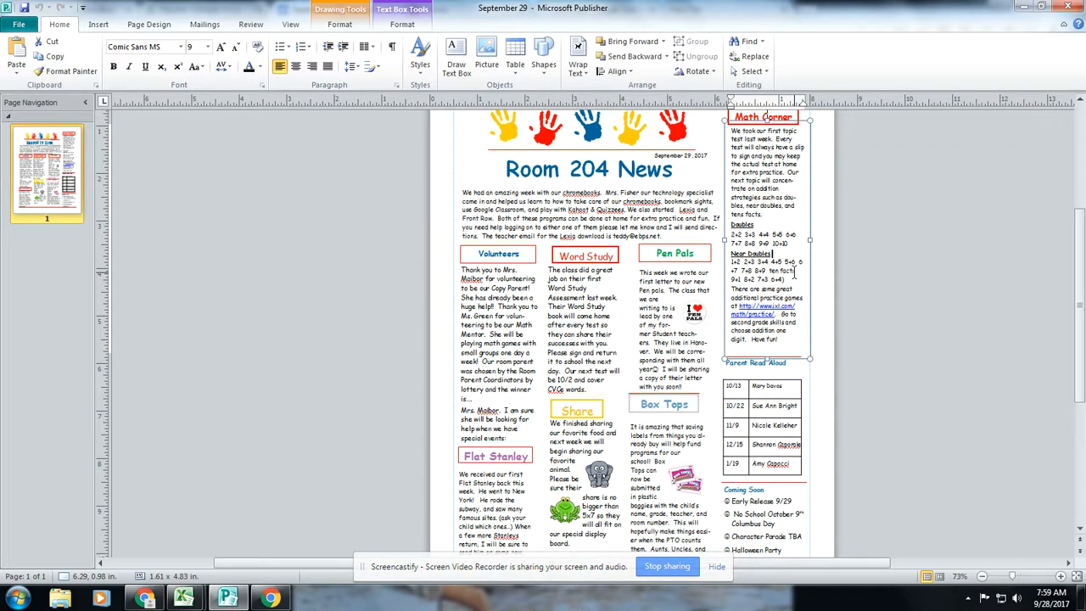
pyautogui.scroll(-1, 548, 304)
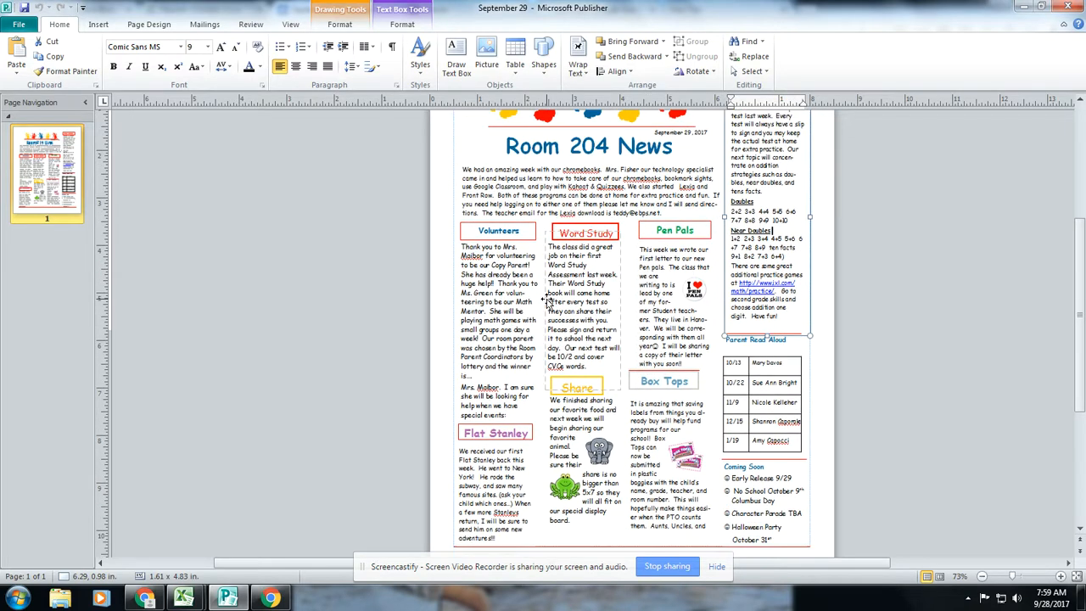
pyautogui.scroll(2, 548, 304)
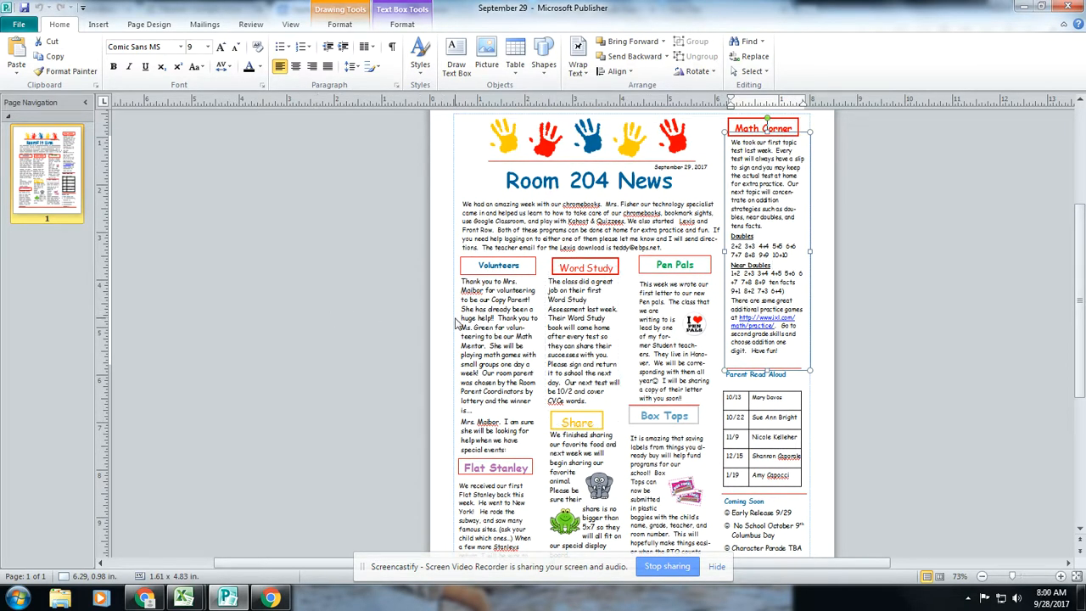
pyautogui.scroll(1, 458, 324)
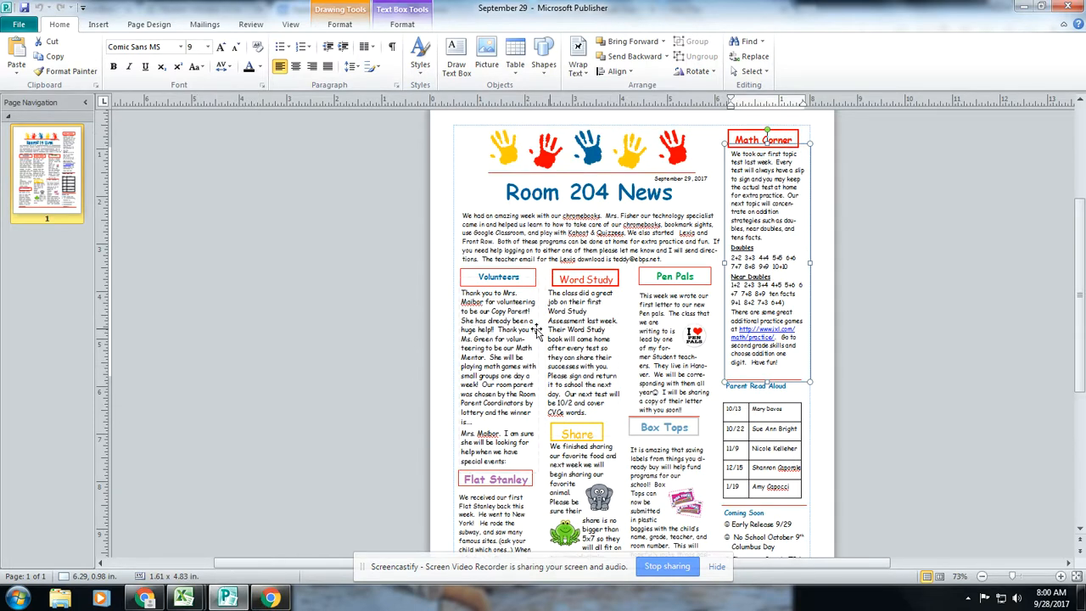
# Switch to the September 29 newsletter in Google Docs and examine its layout from the handprint banner to the page end.
pyautogui.hotkey('alt', 'Tab')
pyautogui.scroll(-5, 502, 307)
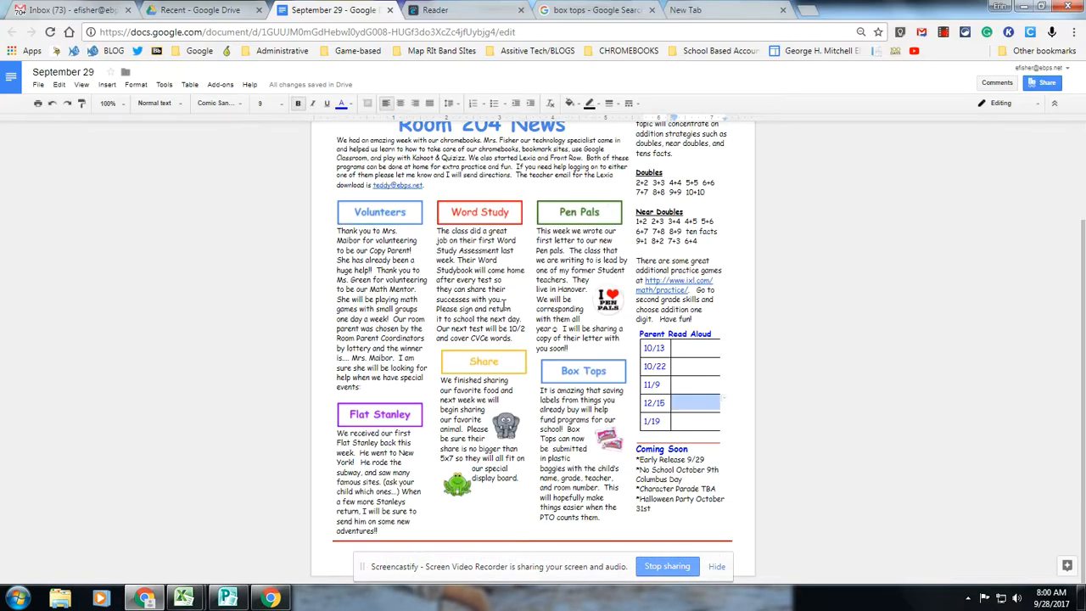
pyautogui.scroll(5, 494, 307)
pyautogui.click(457, 204)
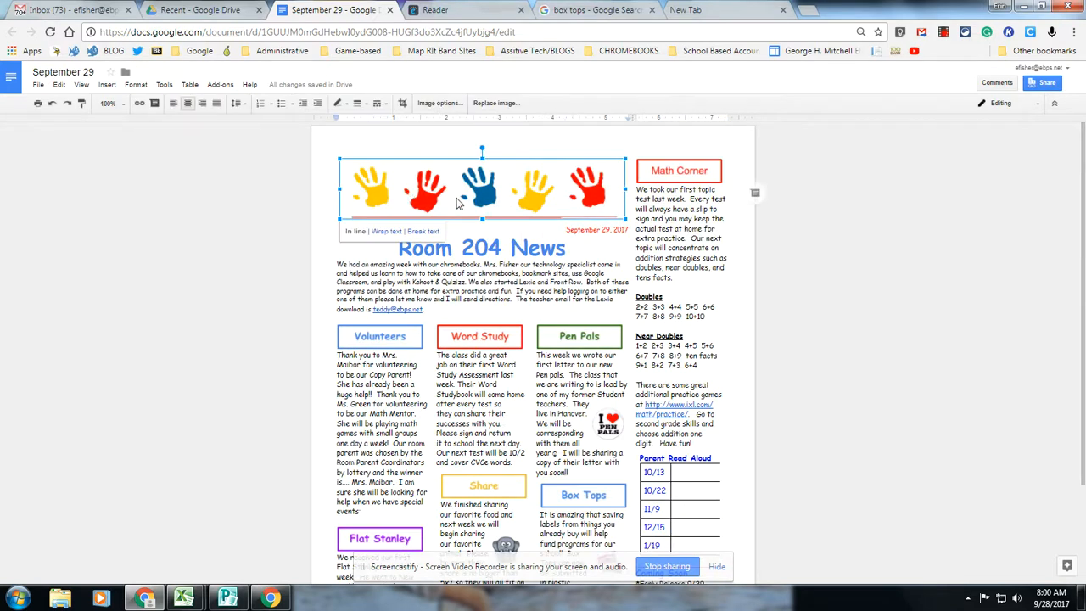
pyautogui.click(549, 273)
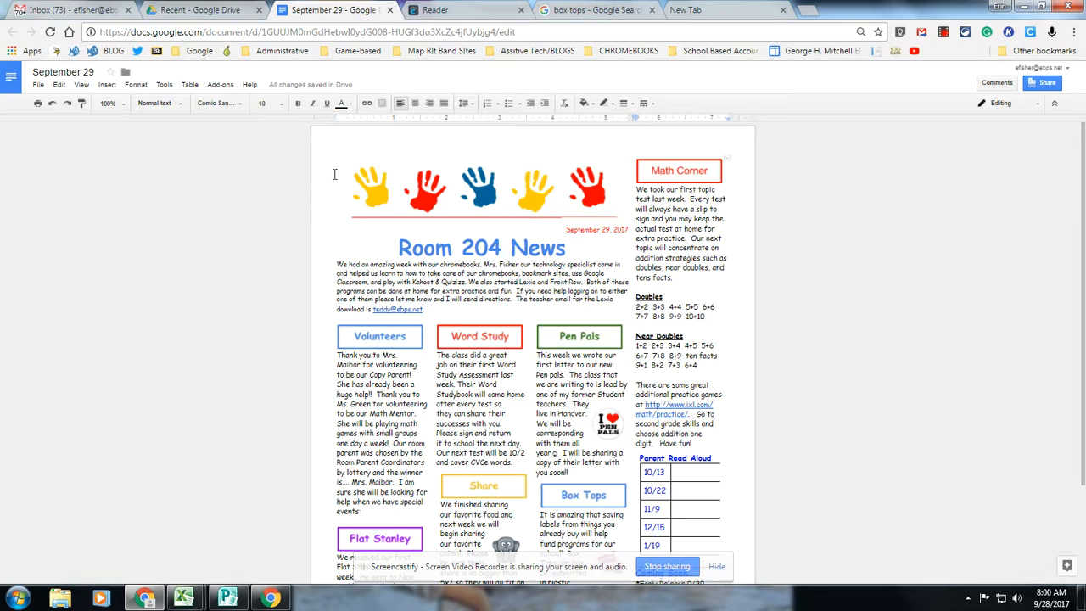
pyautogui.click(340, 148)
pyautogui.scroll(-5, 252, 262)
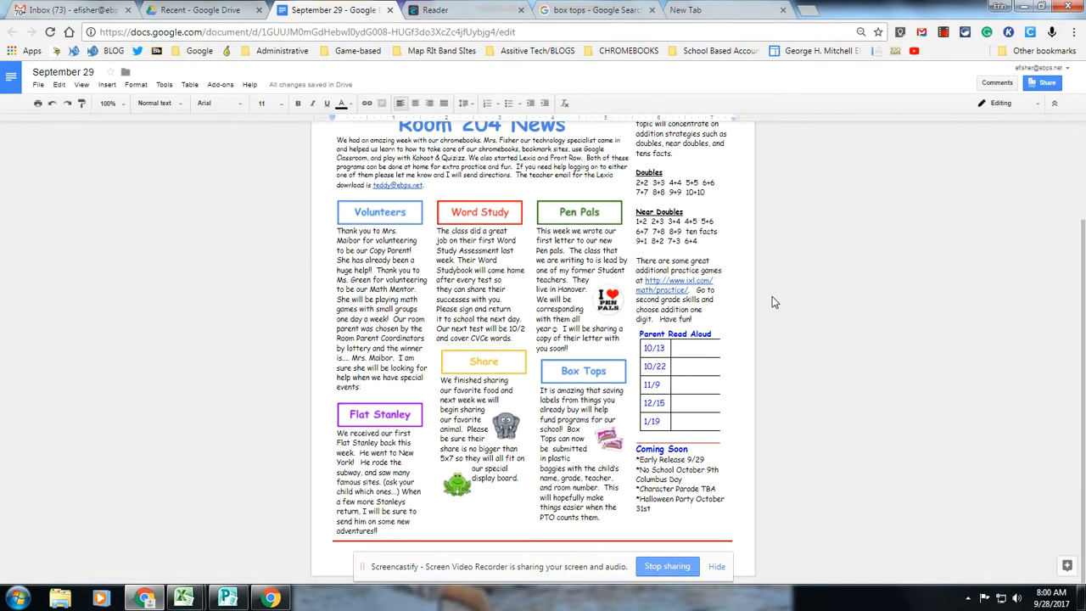
# Return to the Publisher newsletter and look over the whole page to compare its layout.
pyautogui.hotkey('alt', 'Tab')
pyautogui.click(685, 224)
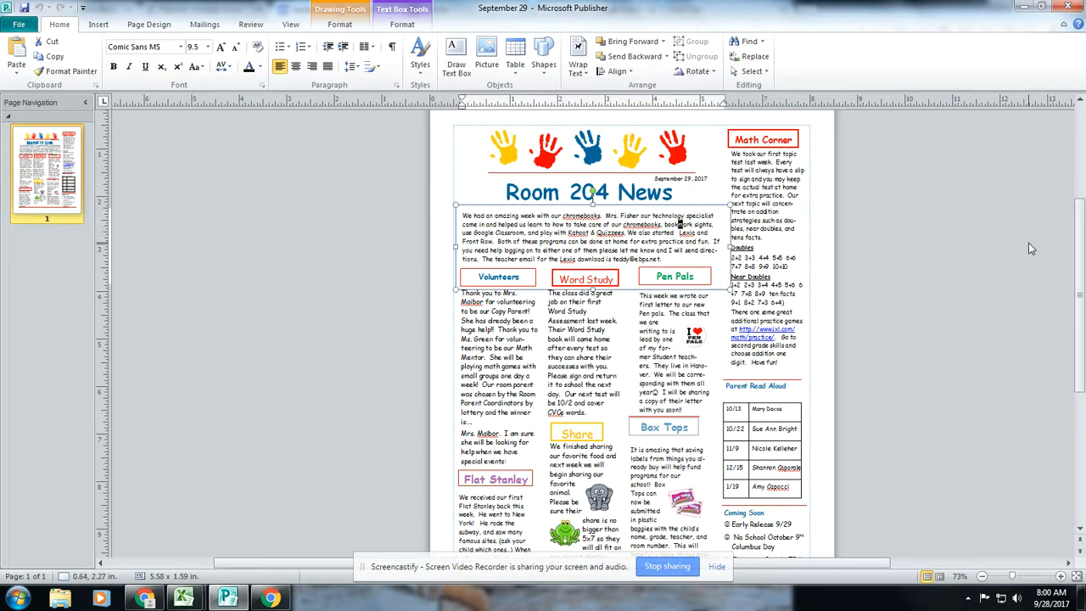
pyautogui.scroll(-3, 1028, 243)
pyautogui.scroll(2, 1028, 242)
pyautogui.scroll(1, 1028, 242)
# Switch back to the Google Docs newsletter and examine the banner and the Math Corner column.
pyautogui.hotkey('alt', 'Tab')
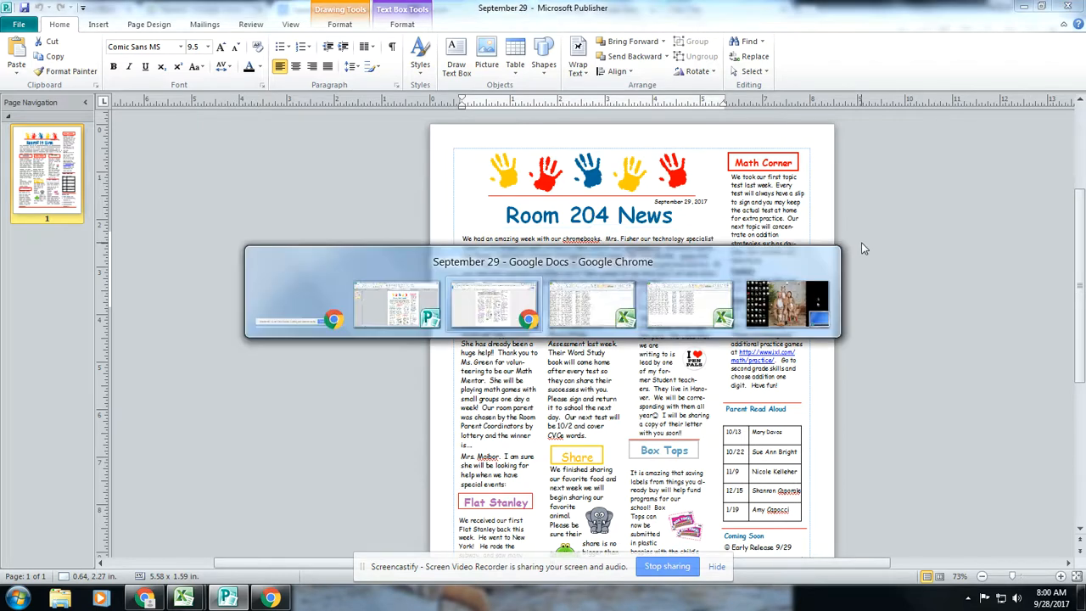
pyautogui.scroll(3, 821, 244)
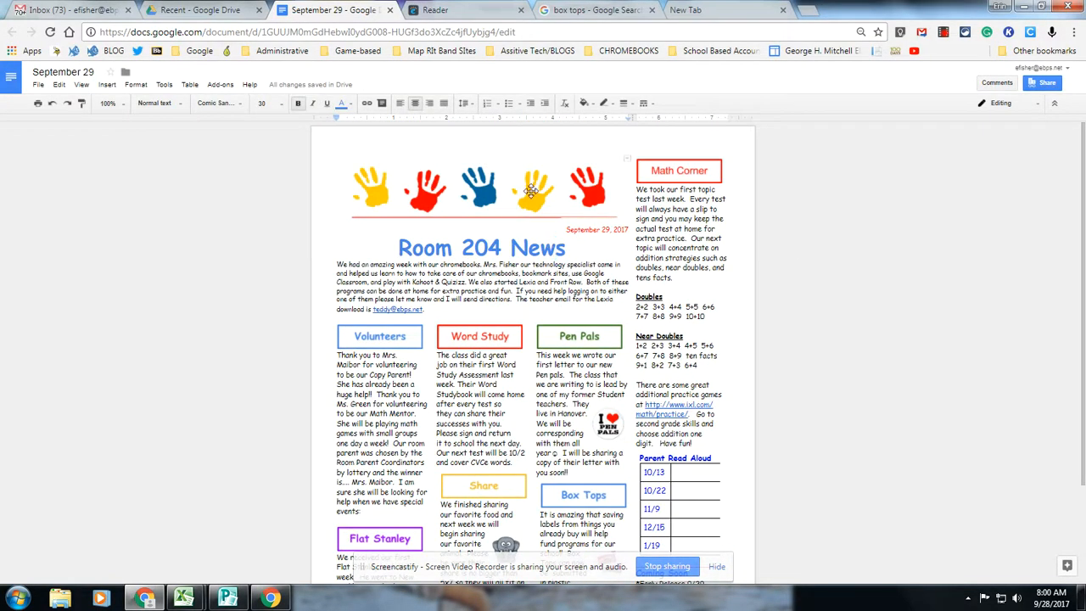
pyautogui.click(398, 163)
pyautogui.click(704, 270)
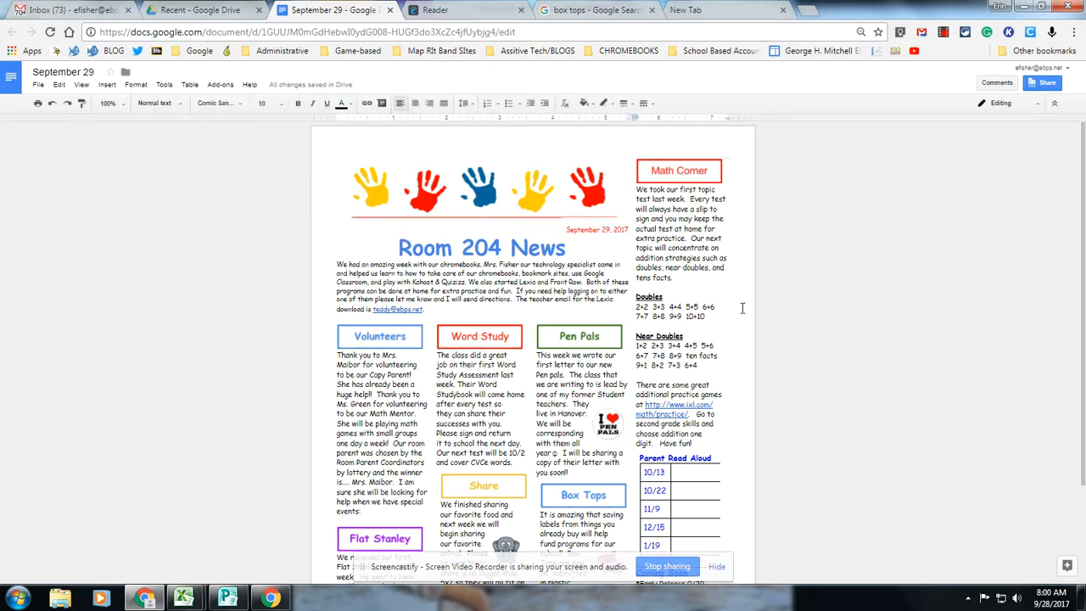
pyautogui.scroll(-2, 742, 307)
pyautogui.scroll(2, 741, 307)
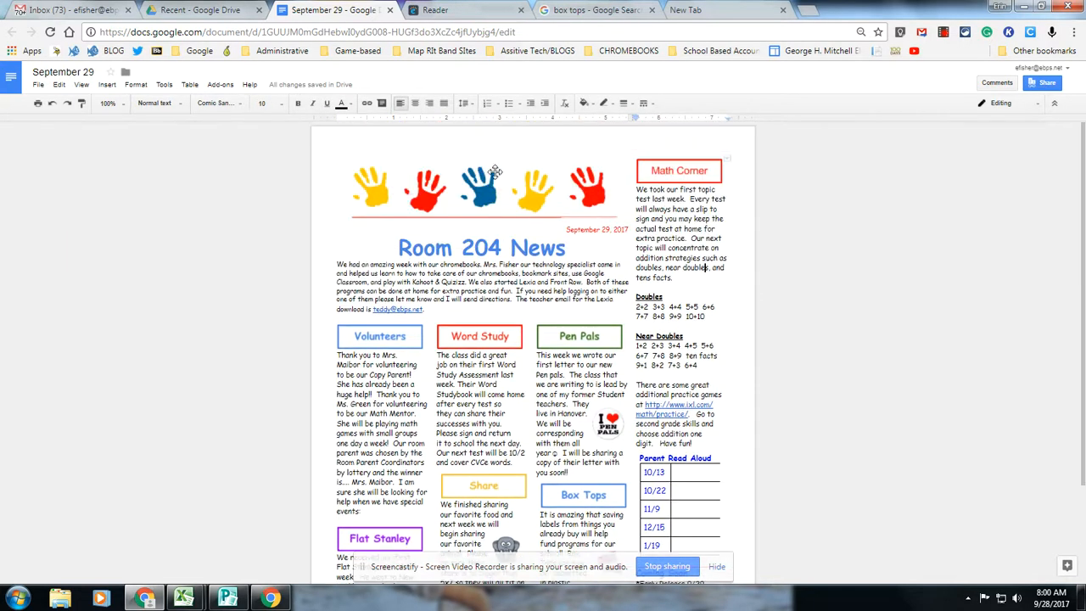
# Set the document's page color to light cornflower blue 1 in the page setup.
pyautogui.click(324, 145)
pyautogui.click(38, 85)
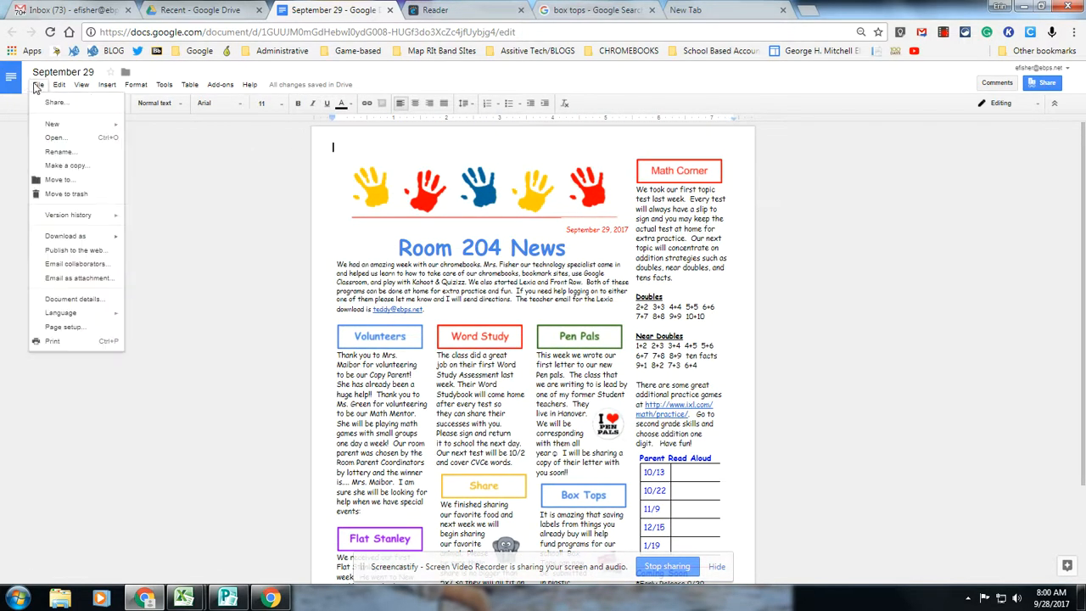
pyautogui.click(64, 327)
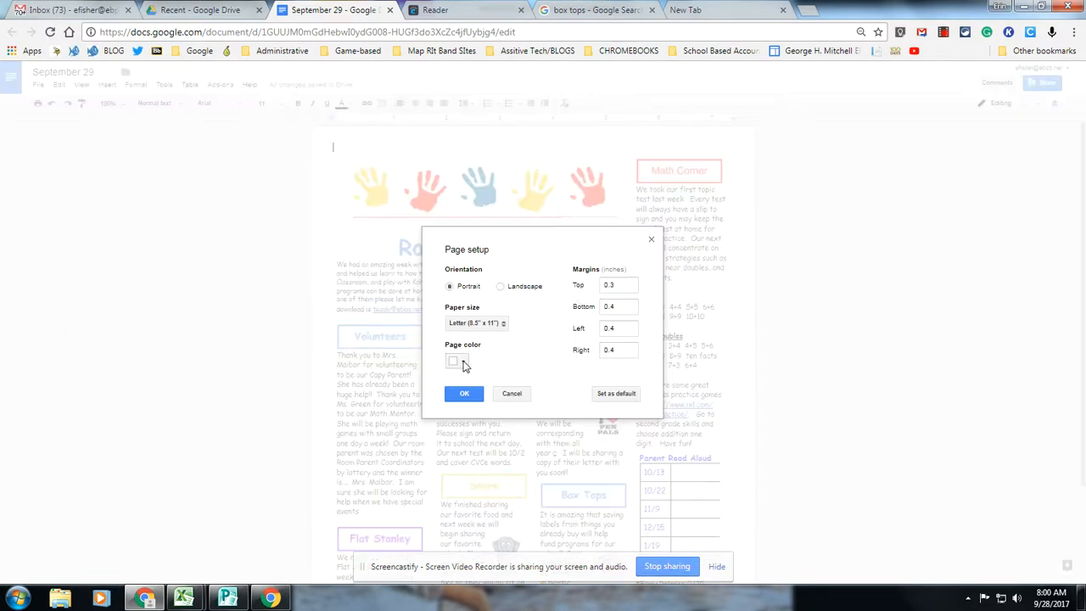
pyautogui.click(462, 363)
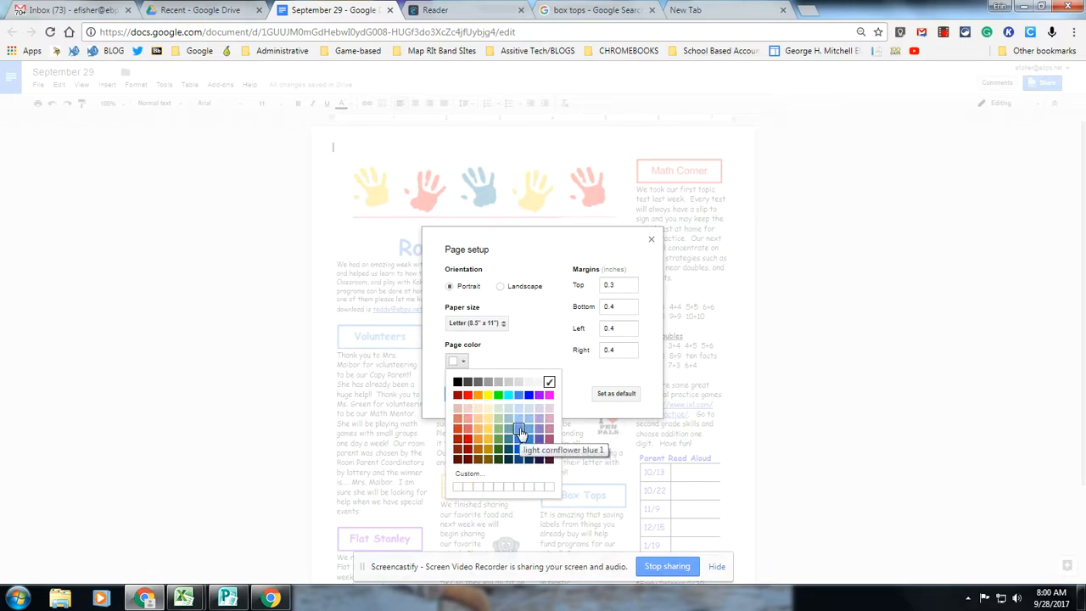
pyautogui.click(519, 431)
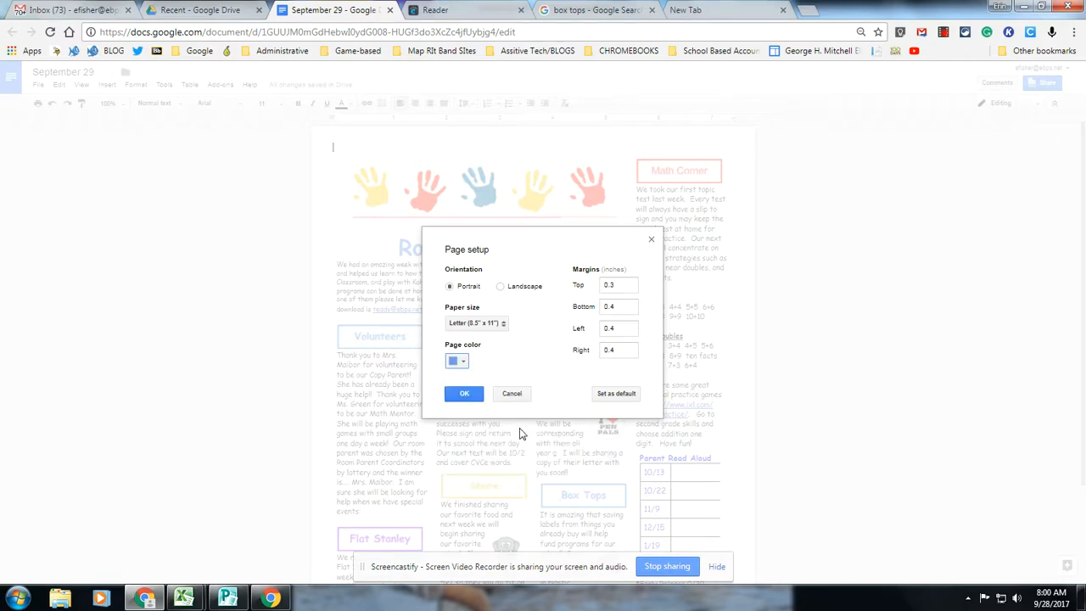
pyautogui.click(457, 400)
# Examine the table structure behind the newsletter, from the Coming Soon section up to the handprint banner image.
pyautogui.scroll(-1, 947, 270)
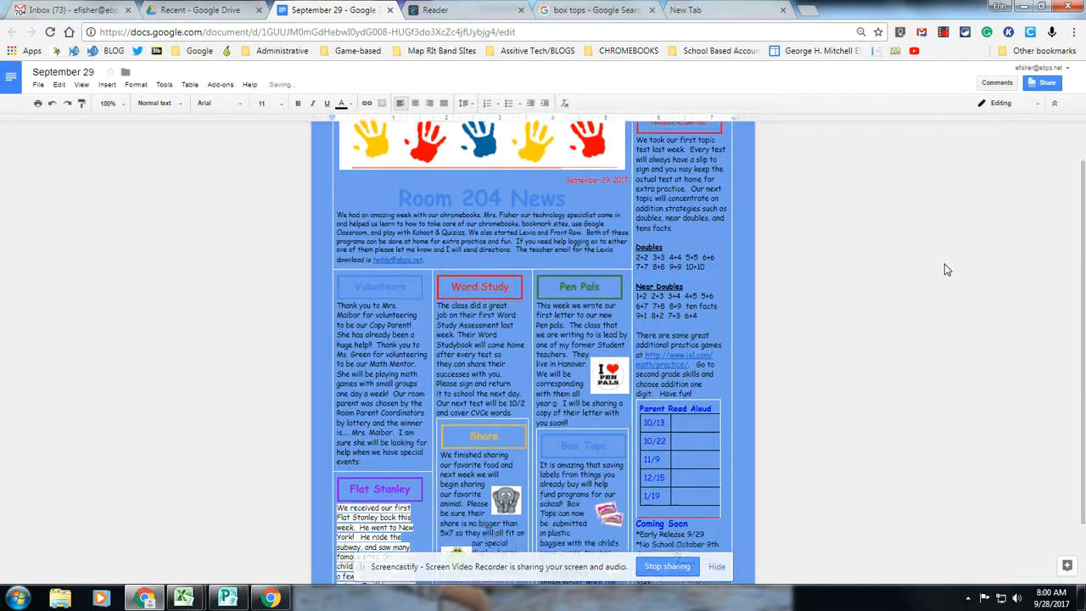
pyautogui.scroll(-1, 947, 270)
pyautogui.click(709, 526)
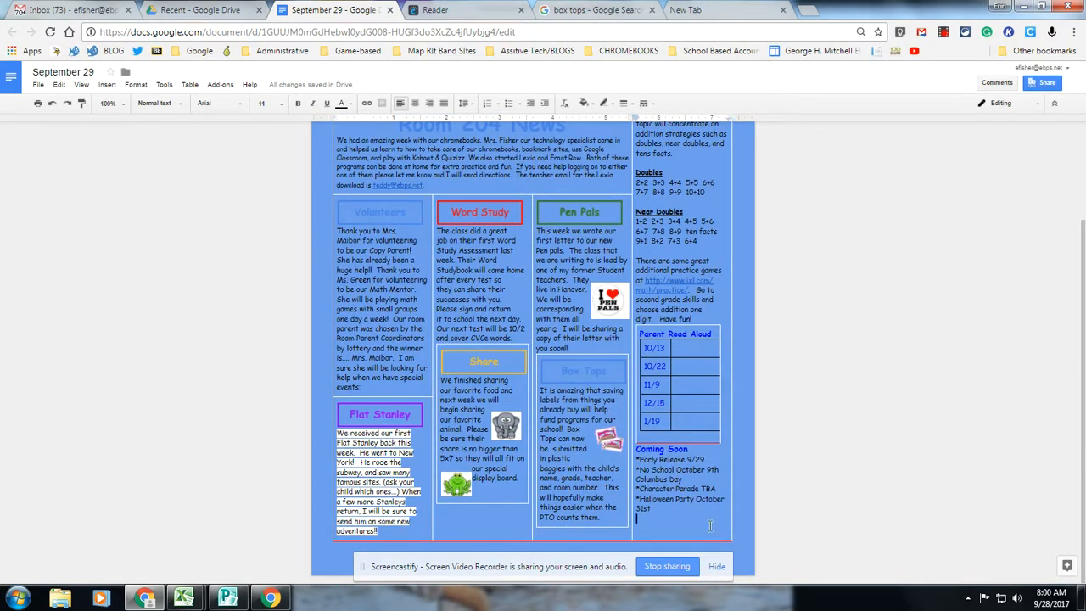
pyautogui.scroll(2, 700, 477)
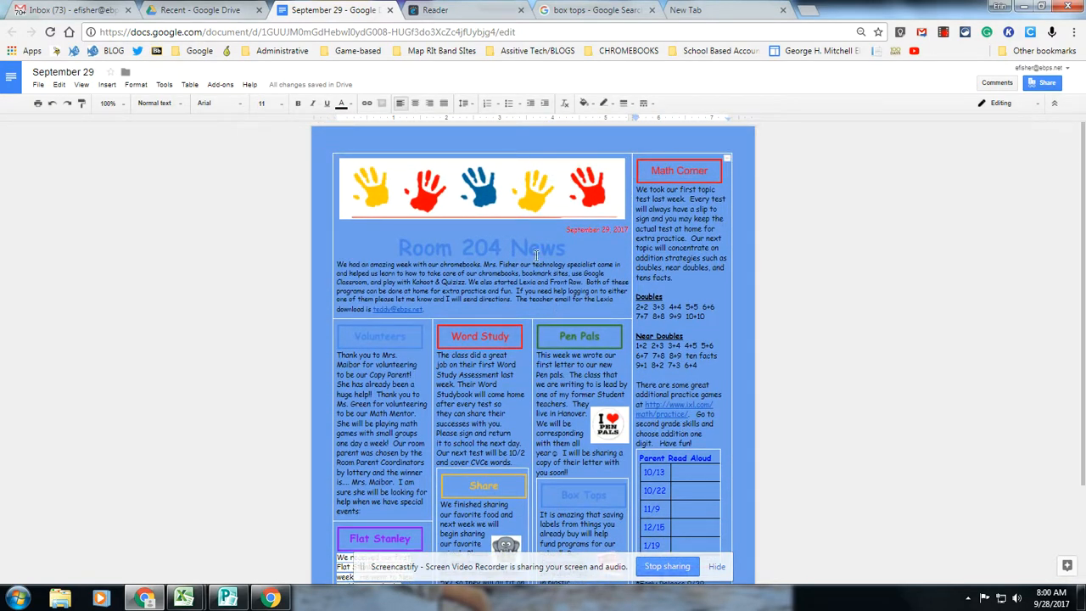
pyautogui.scroll(-2, 618, 248)
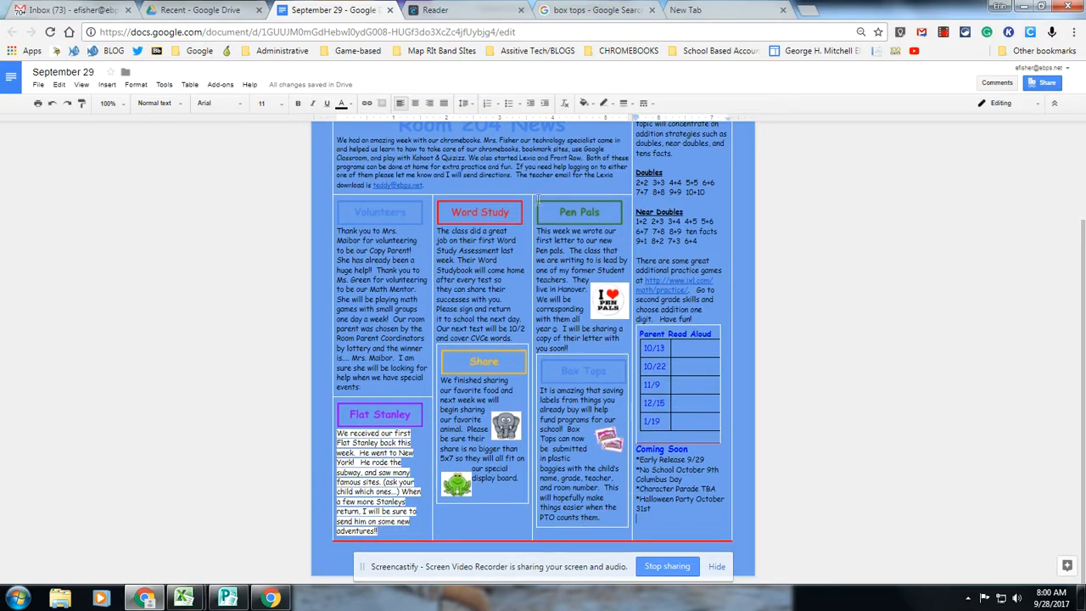
pyautogui.scroll(2, 660, 243)
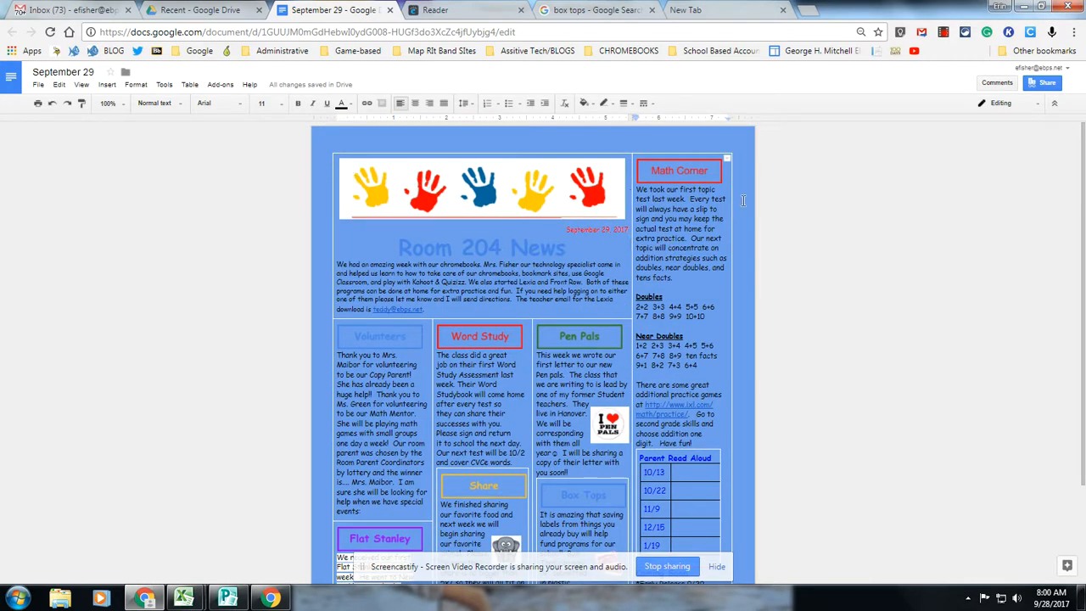
pyautogui.scroll(-2, 691, 207)
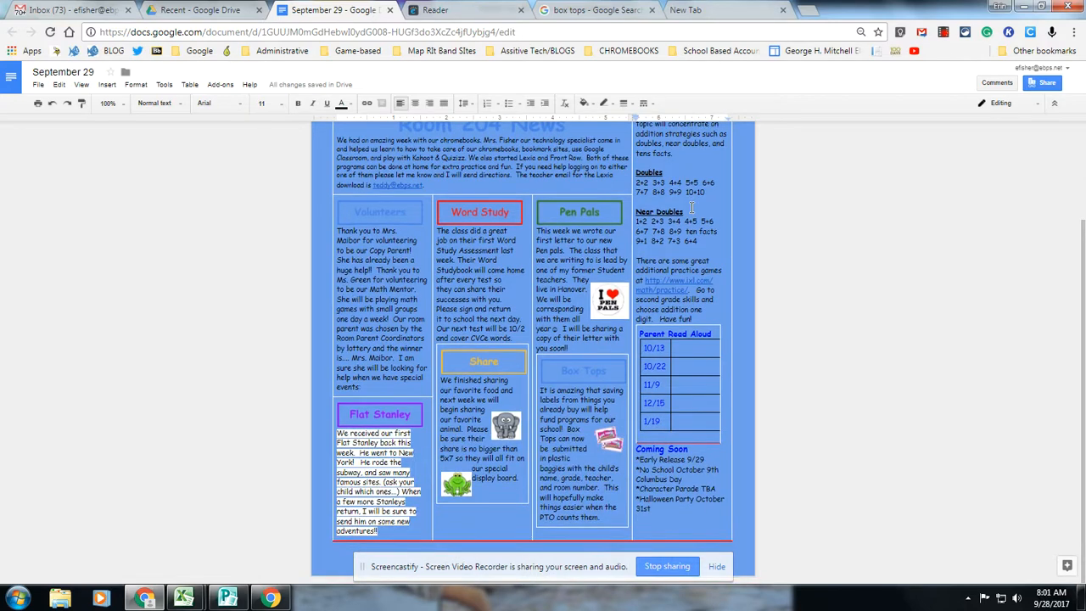
pyautogui.scroll(2, 692, 207)
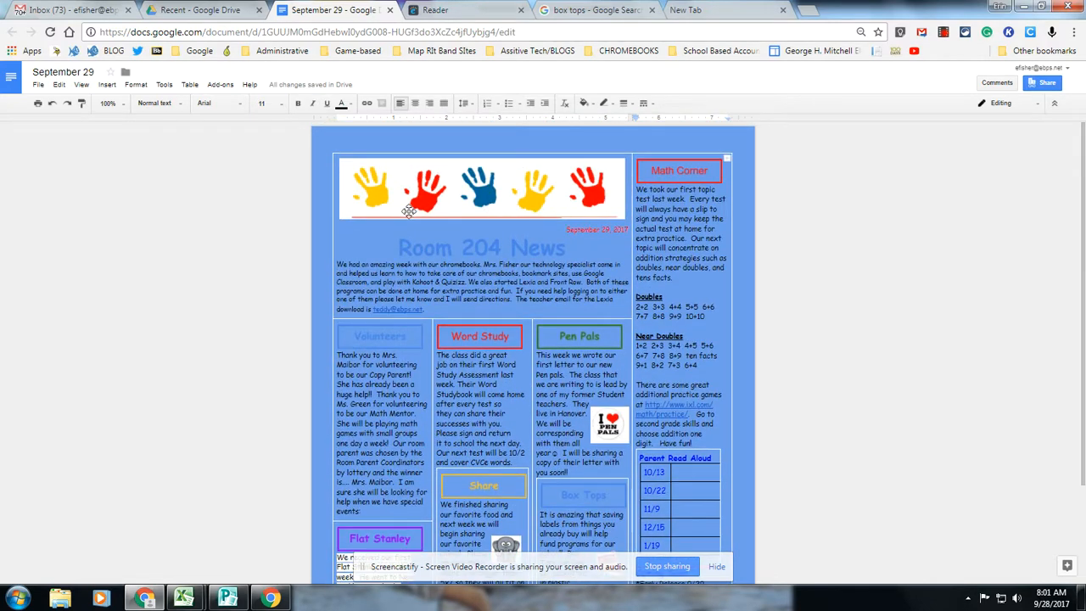
pyautogui.click(546, 192)
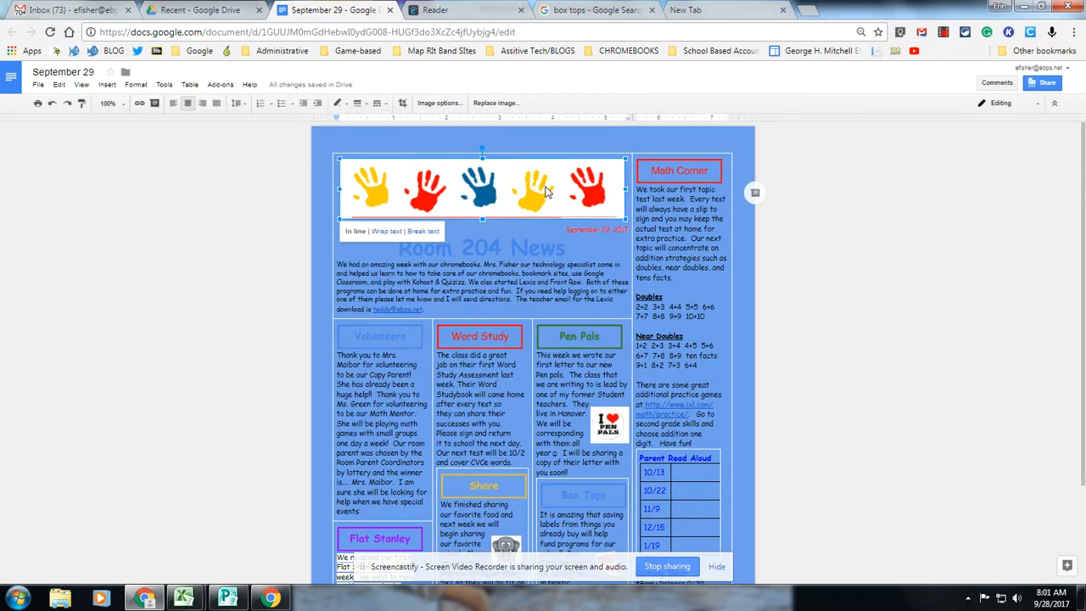
# Examine the table cells holding the Room 204 News introduction and the Volunteers section with its heading box.
pyautogui.click(560, 247)
pyautogui.click(551, 288)
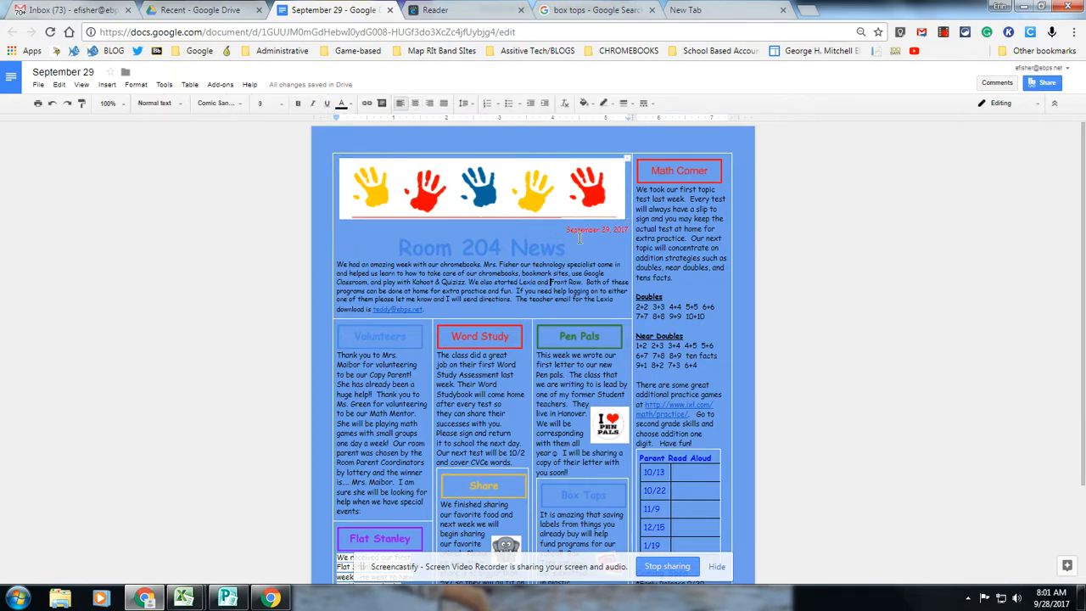
pyautogui.scroll(-2, 576, 239)
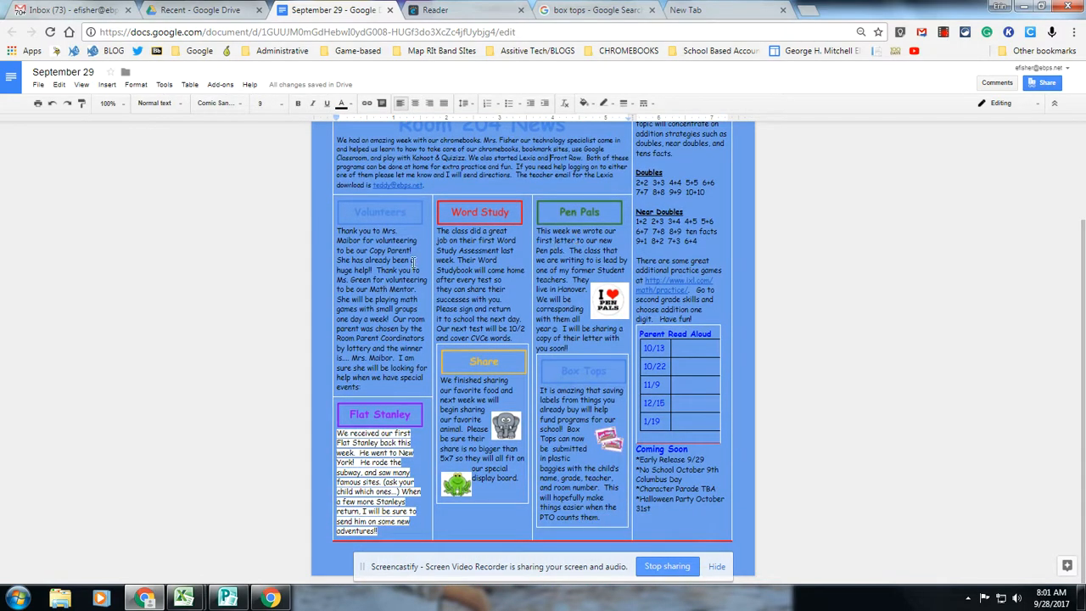
pyautogui.click(413, 262)
pyautogui.click(395, 212)
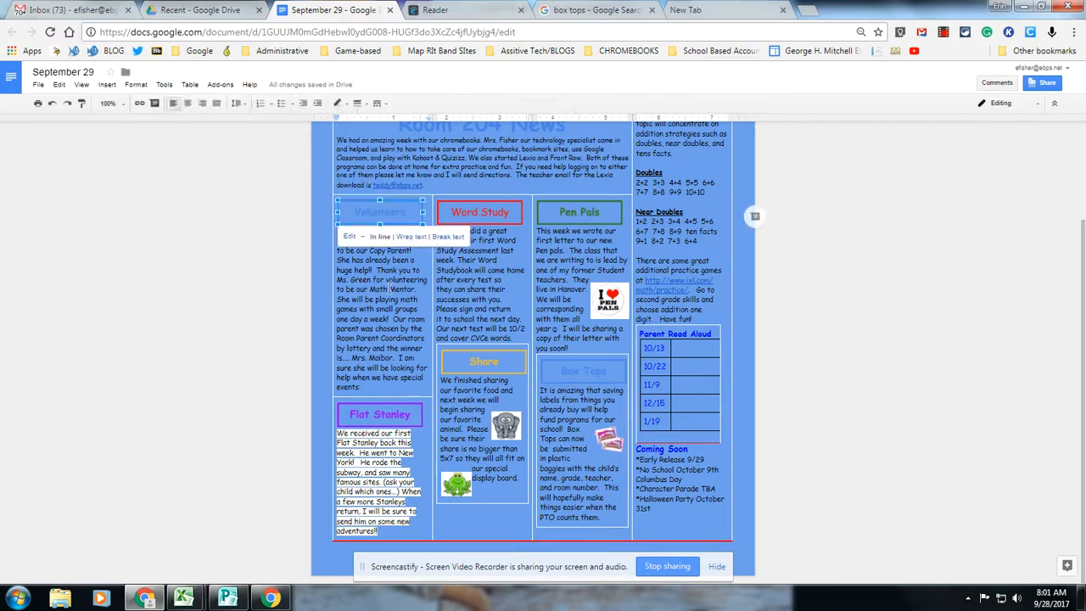
# Look over the insertable items, open the Volunteers heading drawing to inspect it, and save and close it without editing.
pyautogui.click(390, 288)
pyautogui.click(107, 84)
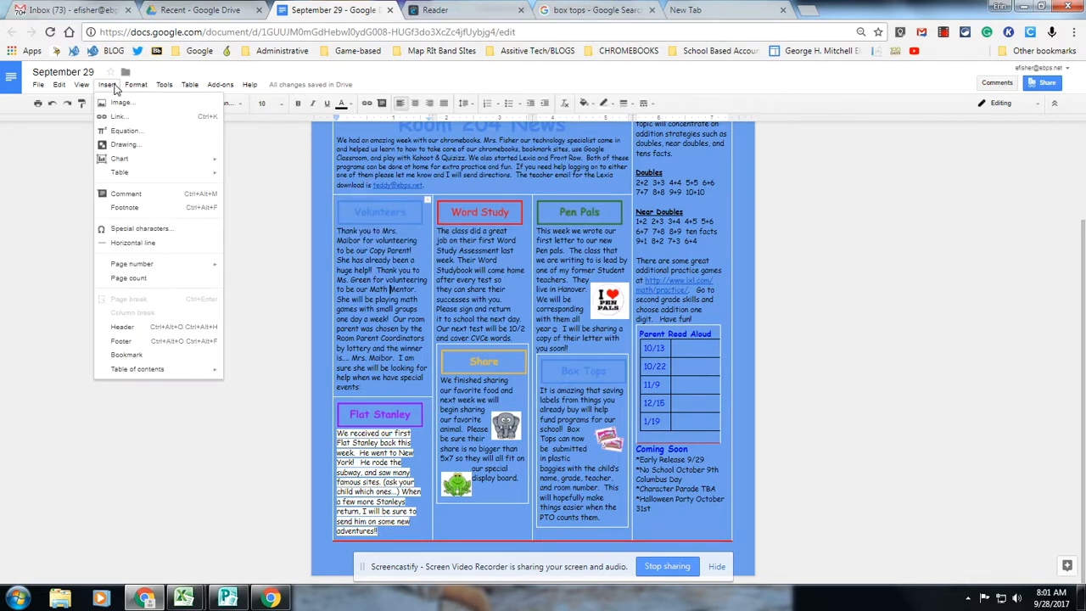
pyautogui.press('Escape')
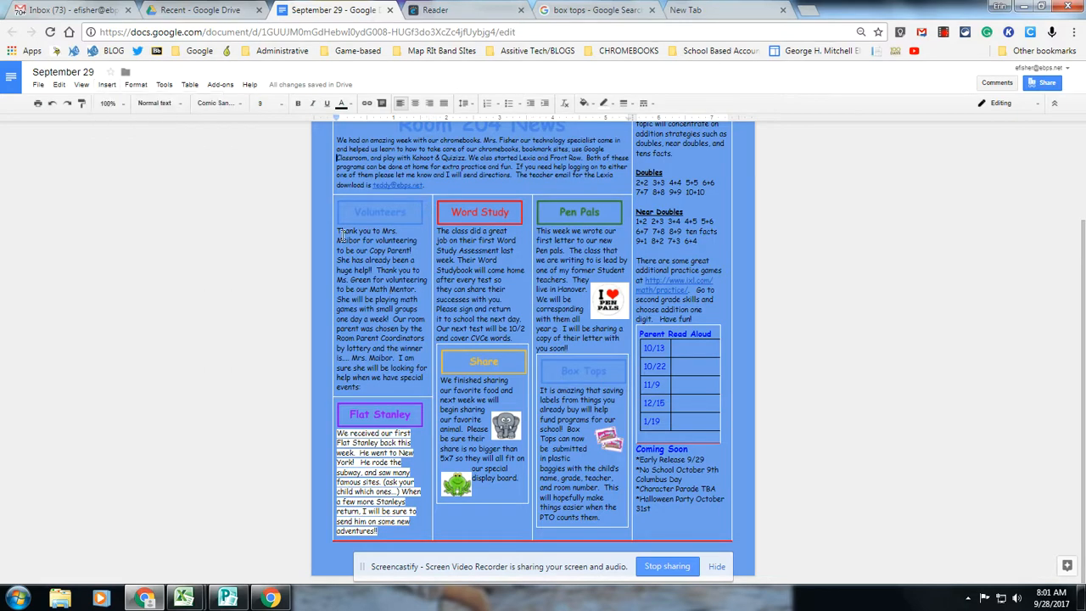
pyautogui.click(390, 201)
pyautogui.doubleClick(385, 204)
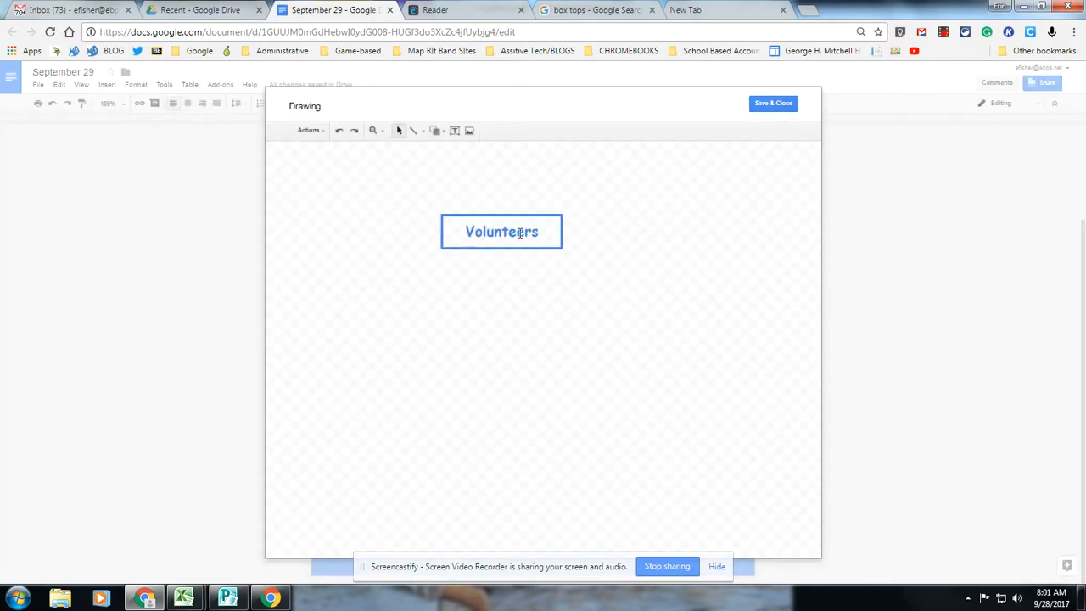
pyautogui.click(768, 102)
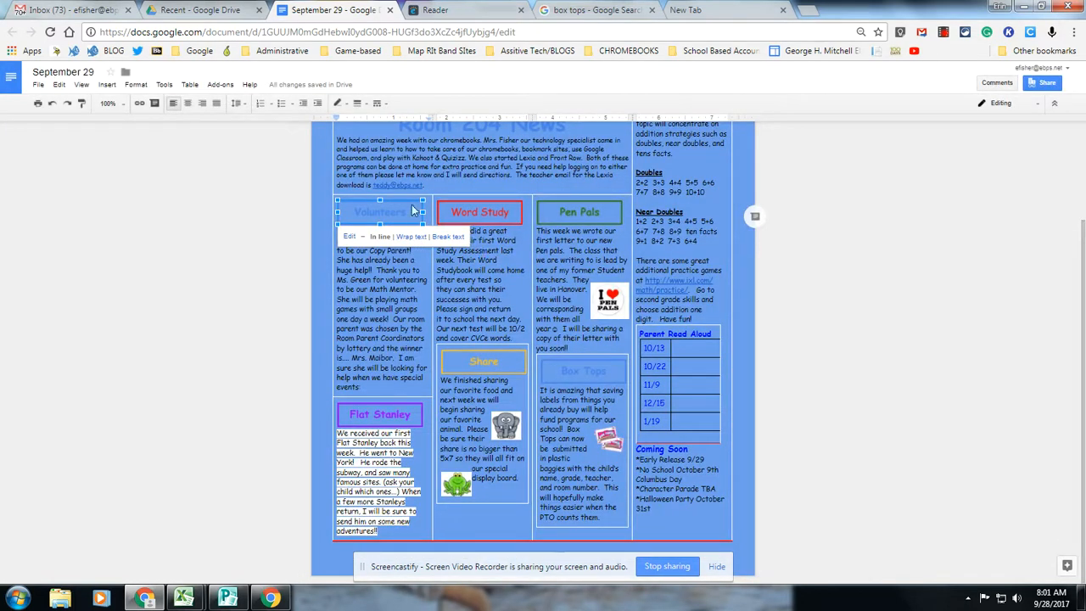
# Inspect the table cells around Parent Read Aloud, Share, Box Tops and Pen Pals.
pyautogui.click(655, 354)
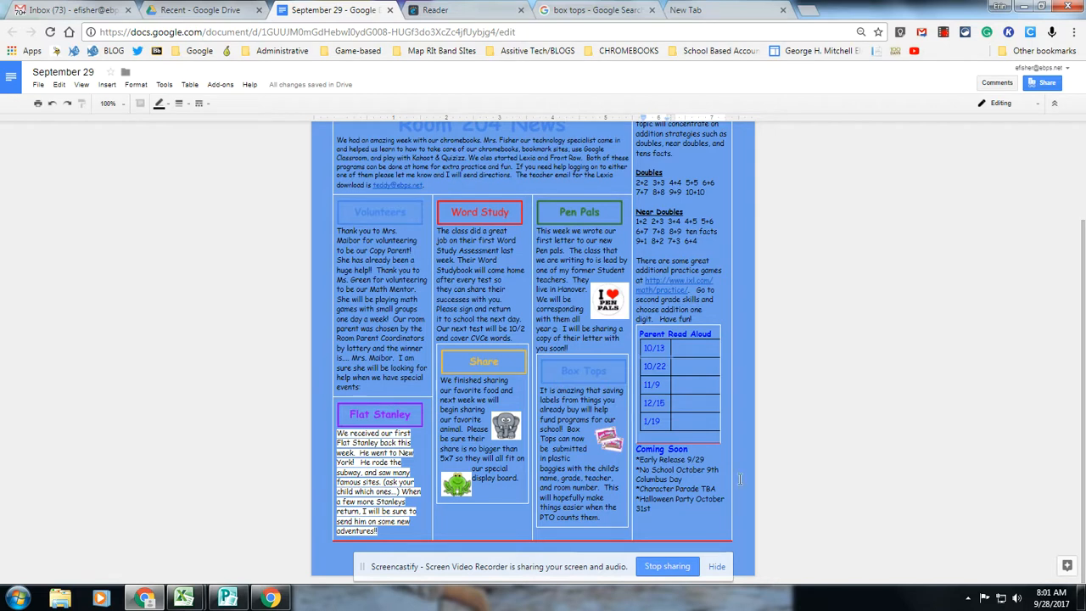
pyautogui.click(567, 409)
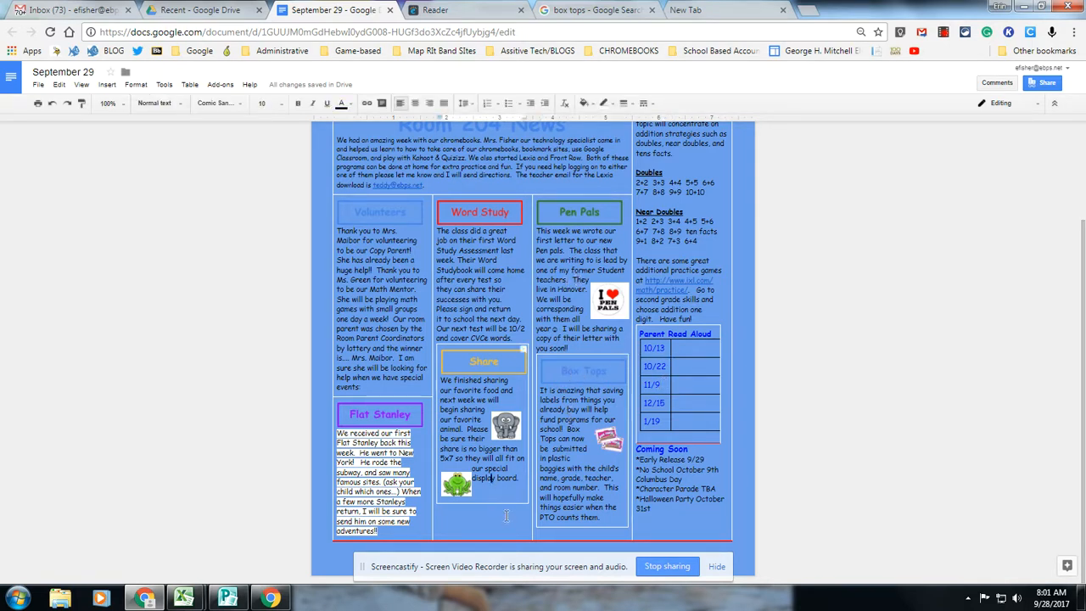
pyautogui.click(576, 283)
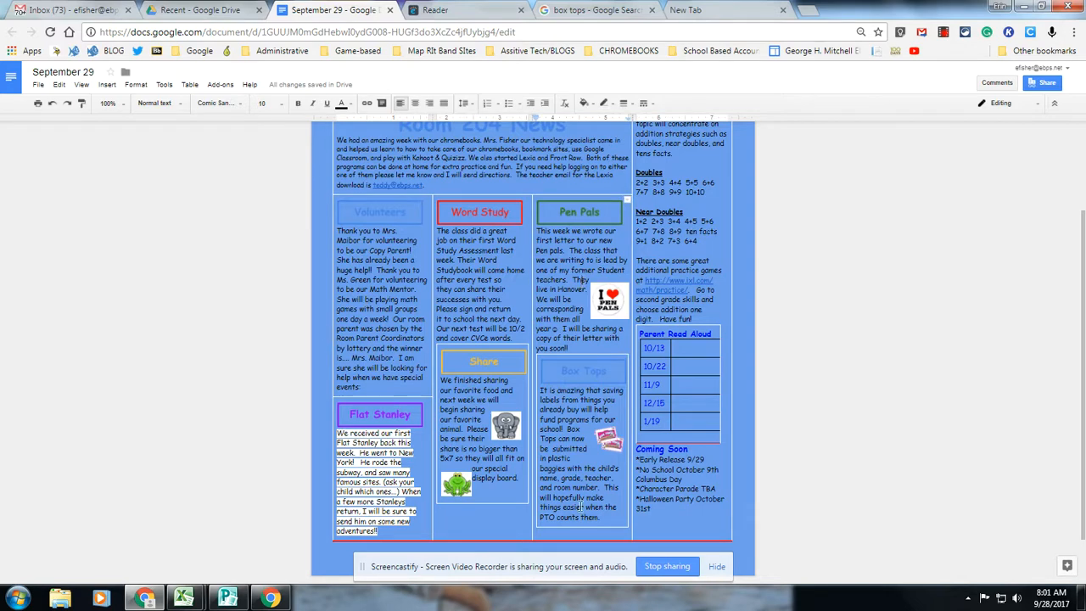
# Compare the section layout with the Publisher newsletter and return to the Google Docs version.
pyautogui.hotkey('alt', 'Tab')
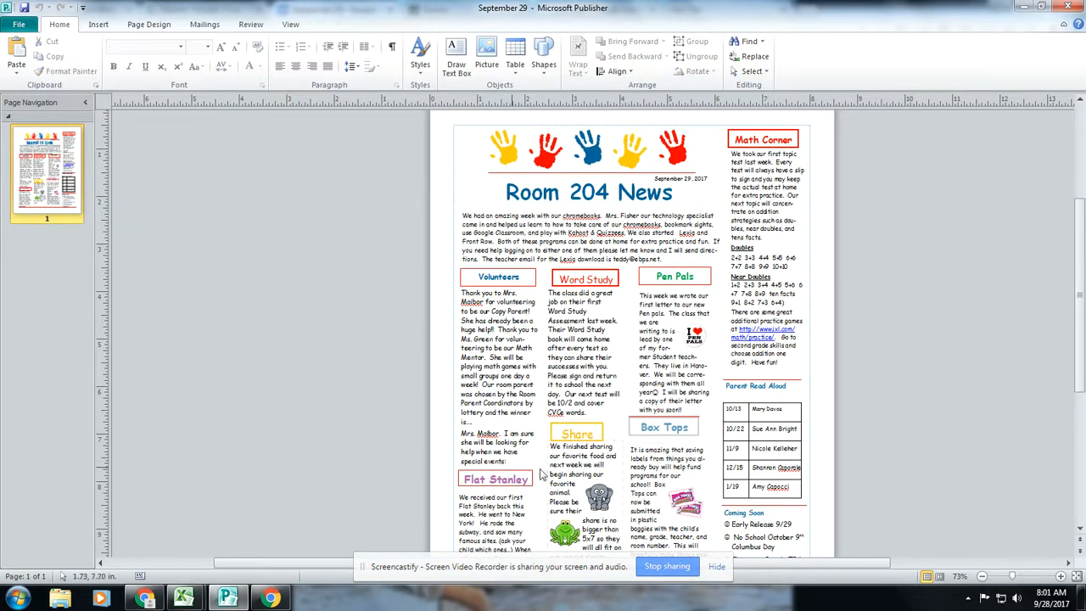
pyautogui.hotkey('alt', 'Tab')
pyautogui.hotkey('alt', 'Tab')
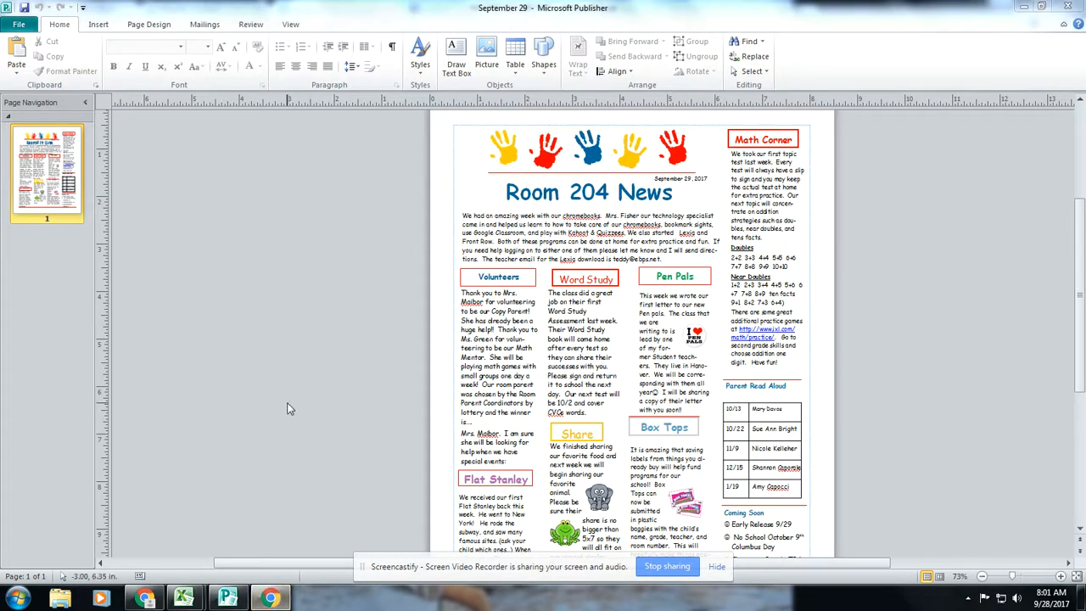
pyautogui.hotkey('alt', 'Tab')
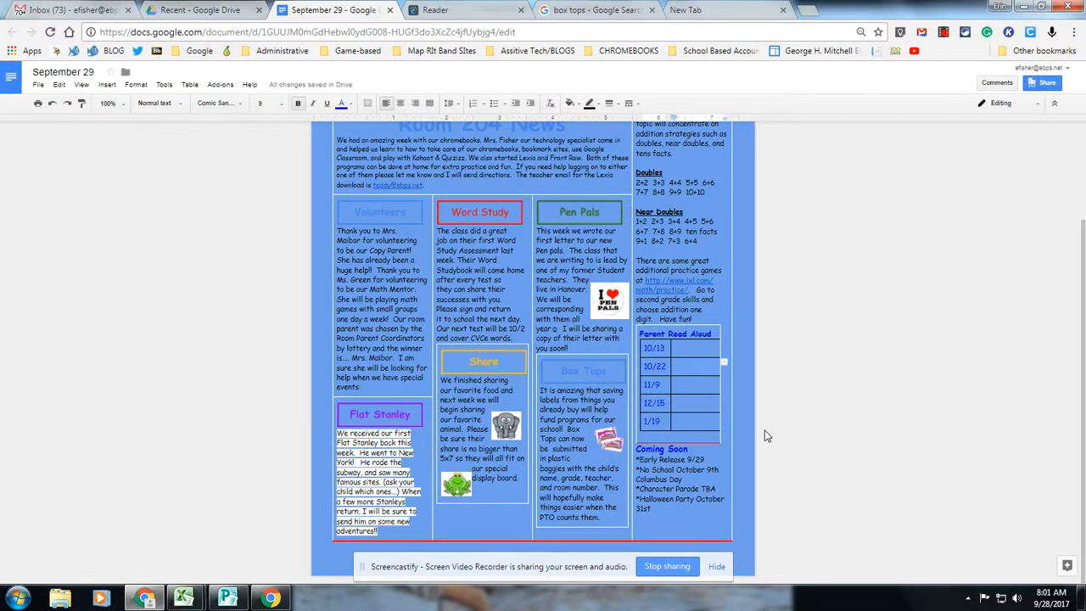
# Examine the Math Corner column from its heading down to the nested Parent Read Aloud table.
pyautogui.scroll(3, 765, 436)
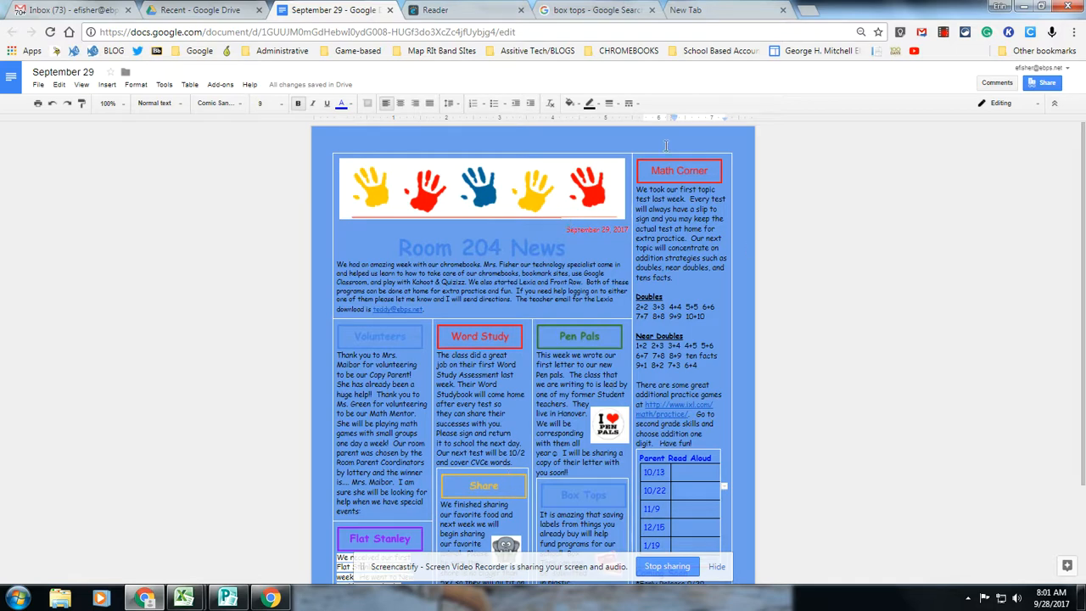
pyautogui.click(683, 227)
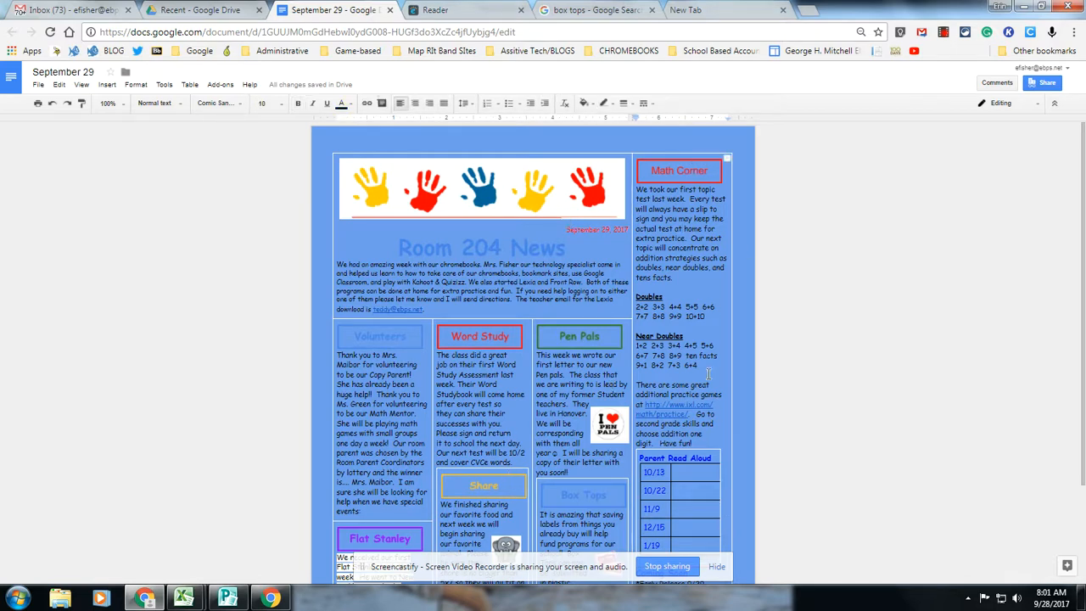
pyautogui.scroll(-3, 688, 475)
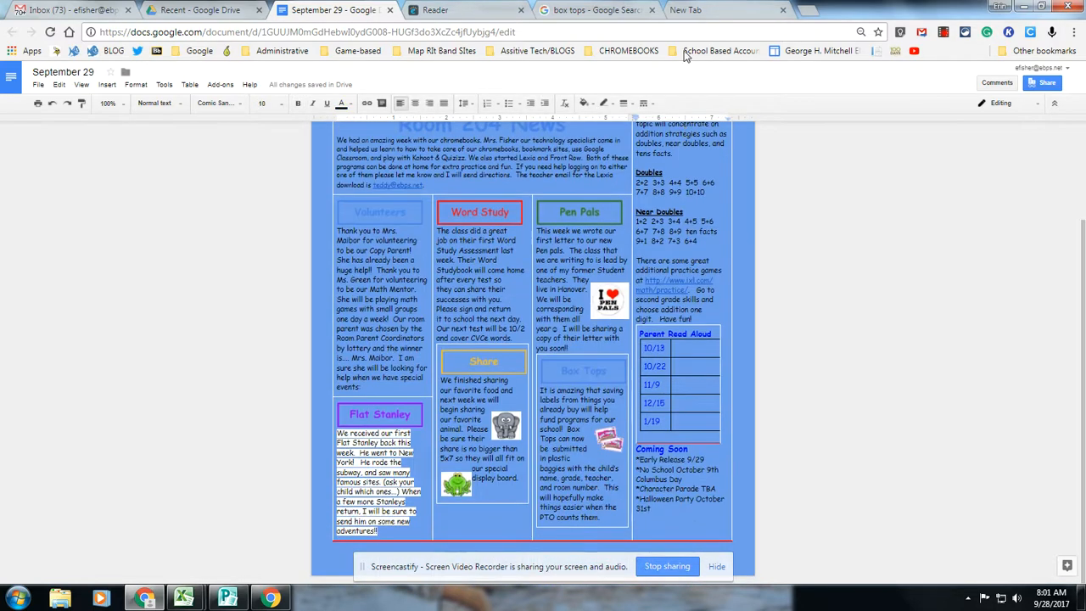
pyautogui.scroll(3, 704, 519)
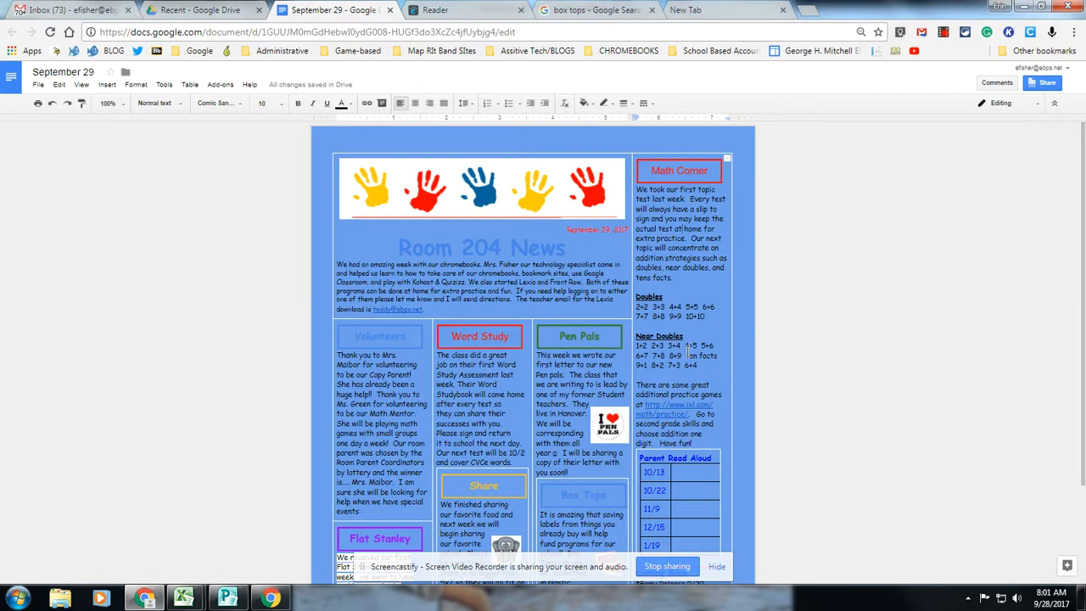
pyautogui.scroll(-3, 686, 352)
pyautogui.click(703, 379)
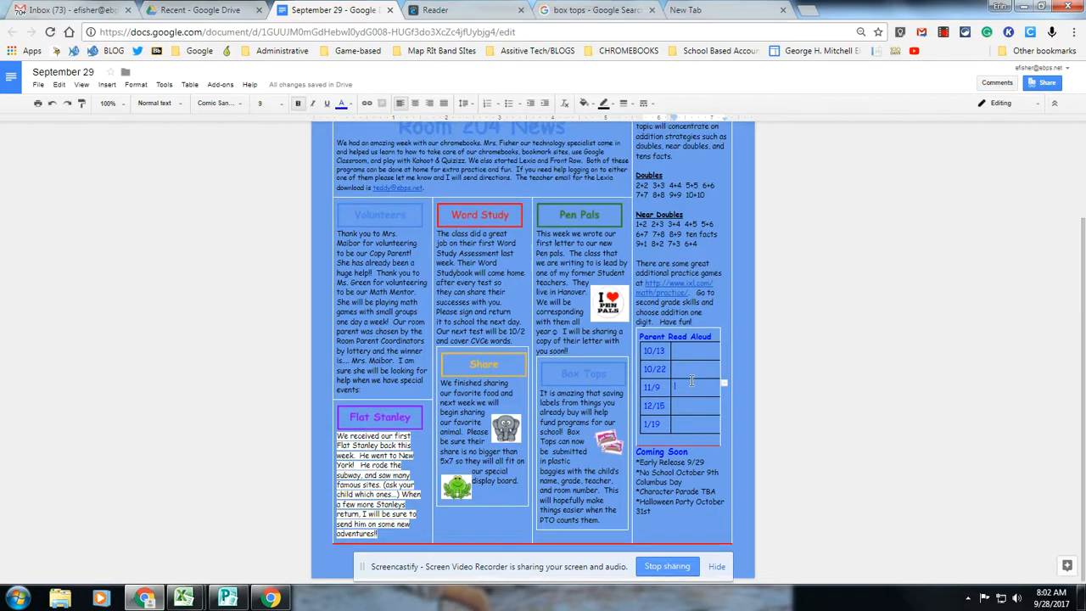
pyautogui.scroll(3, 689, 383)
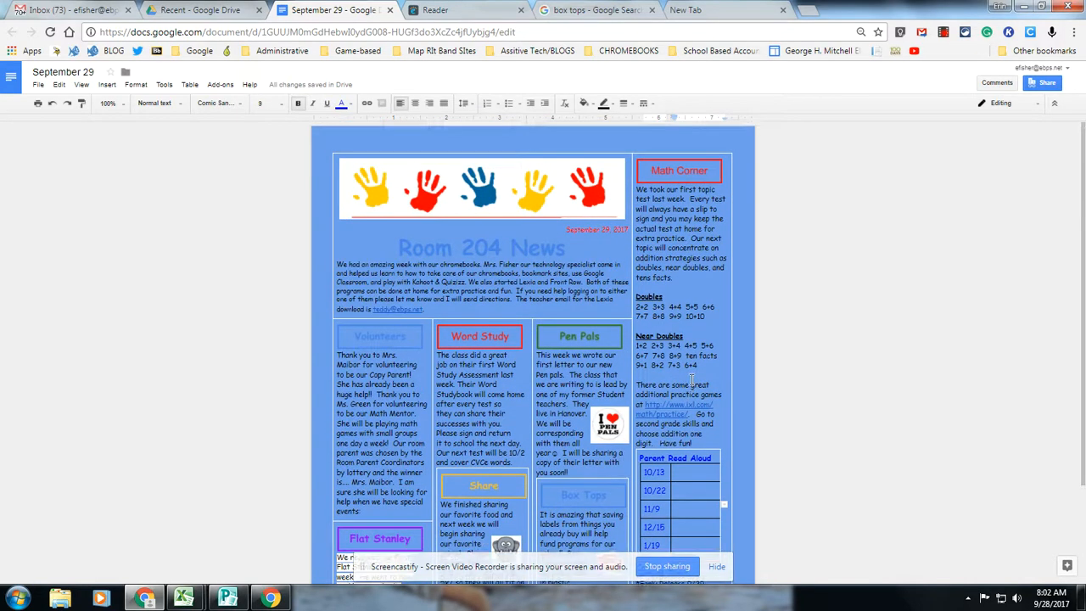
# Set the document's page color to white in the page setup.
pyautogui.click(38, 84)
pyautogui.click(93, 329)
pyautogui.click(455, 362)
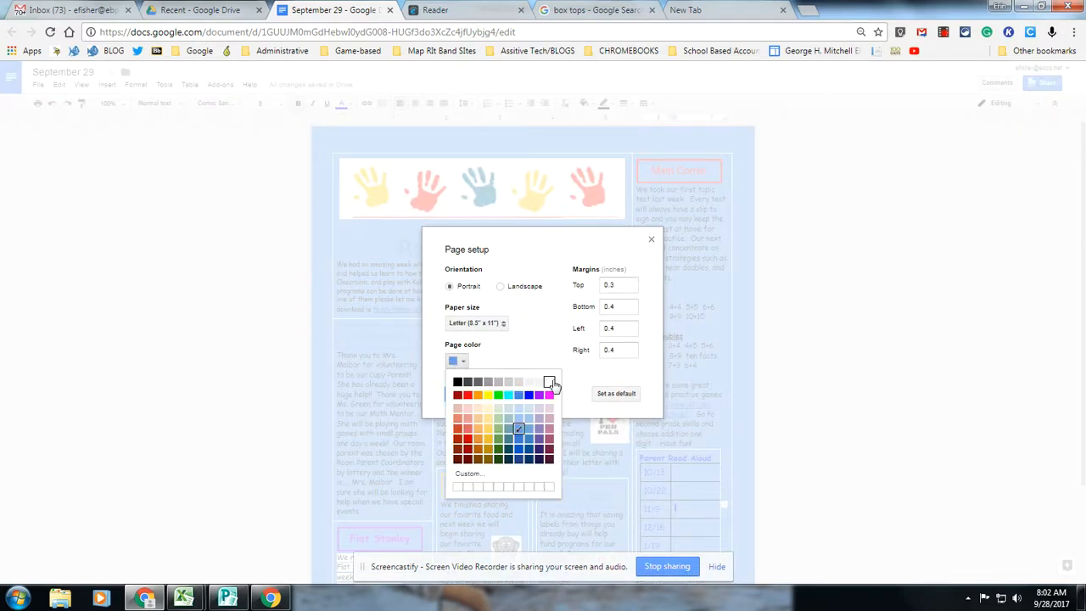
pyautogui.click(548, 381)
pyautogui.click(462, 395)
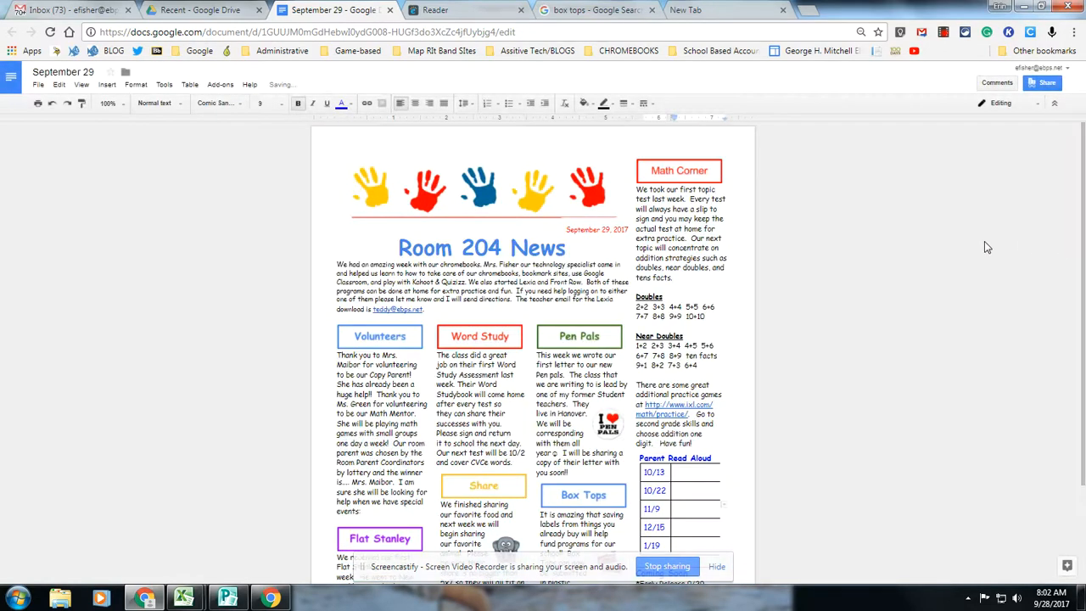
# Select the outer border of the Math Corner column and check its border color without changing it.
pyautogui.scroll(-1, 984, 241)
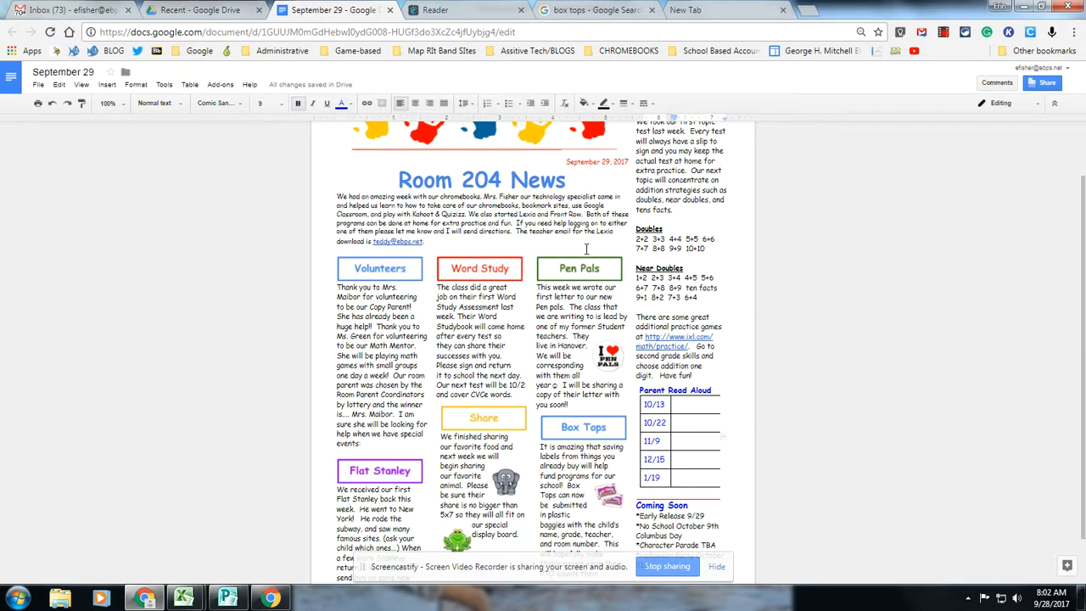
pyautogui.click(730, 246)
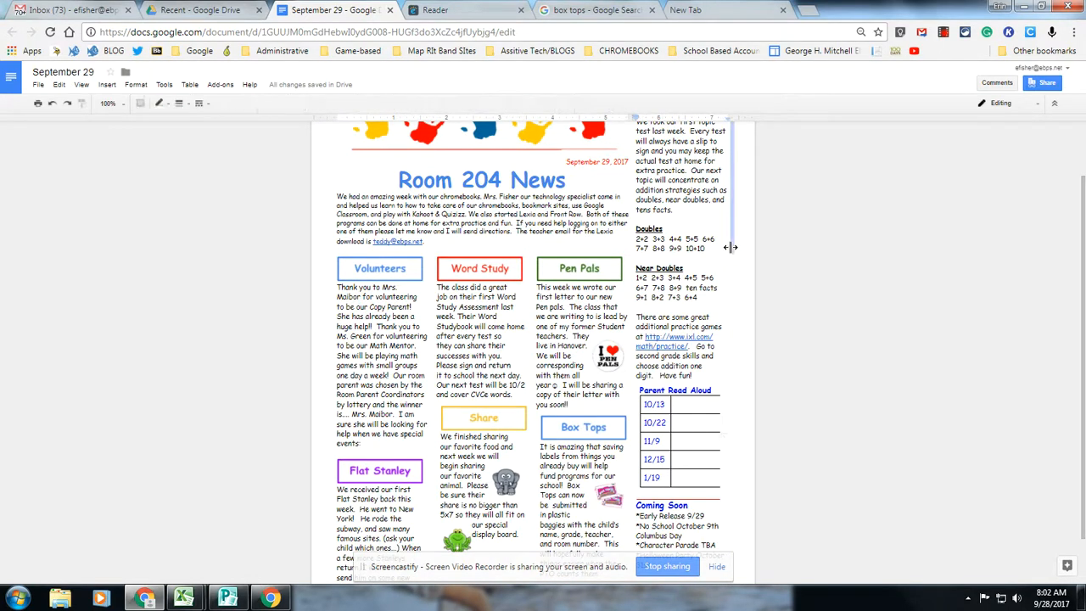
pyautogui.click(159, 103)
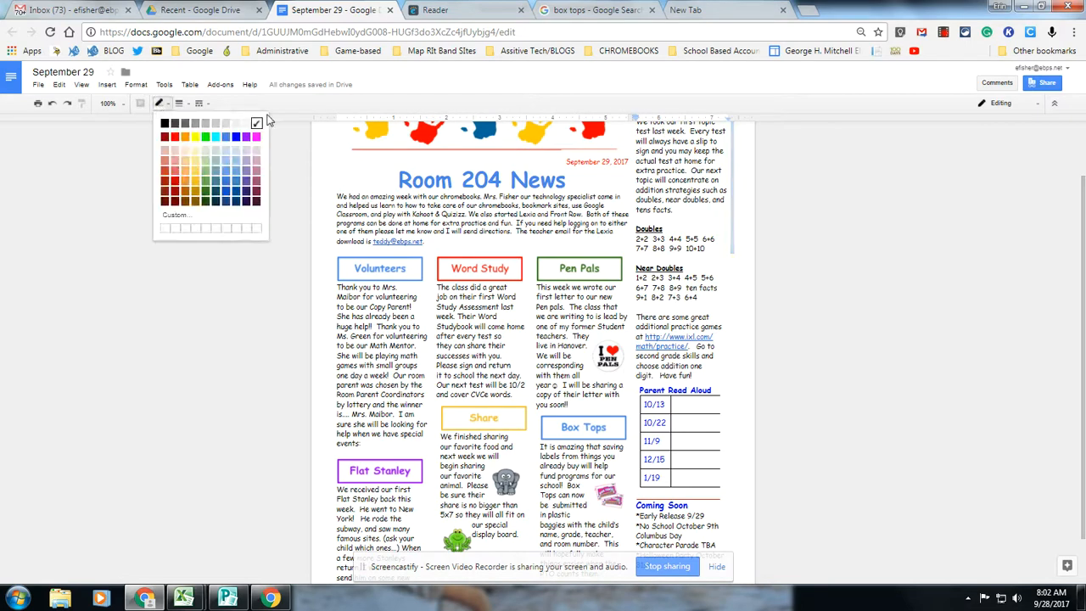
pyautogui.click(815, 224)
pyautogui.scroll(2, 764, 255)
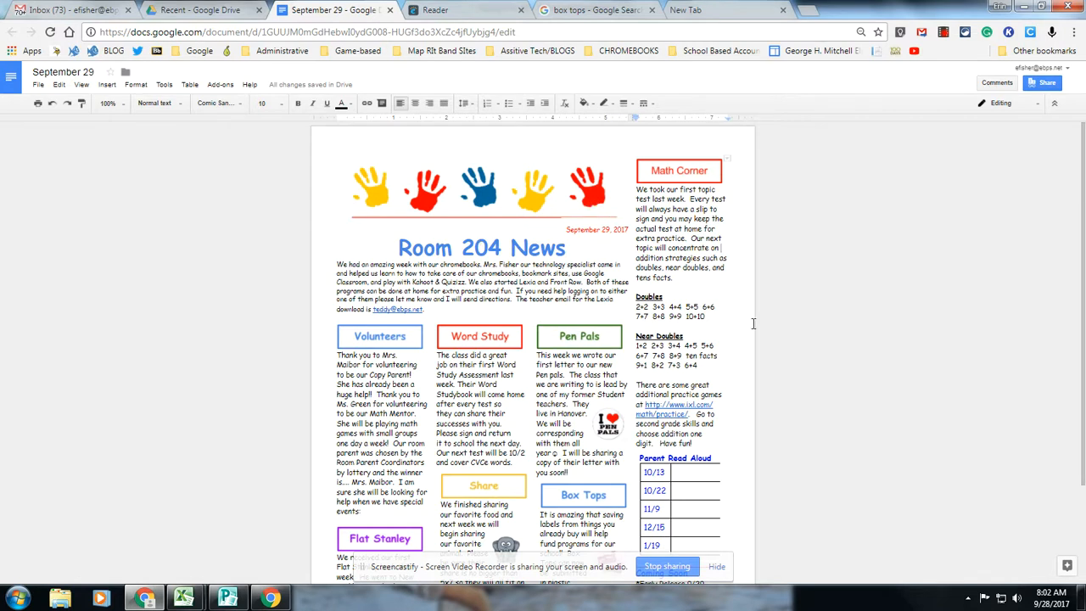
pyautogui.click(731, 269)
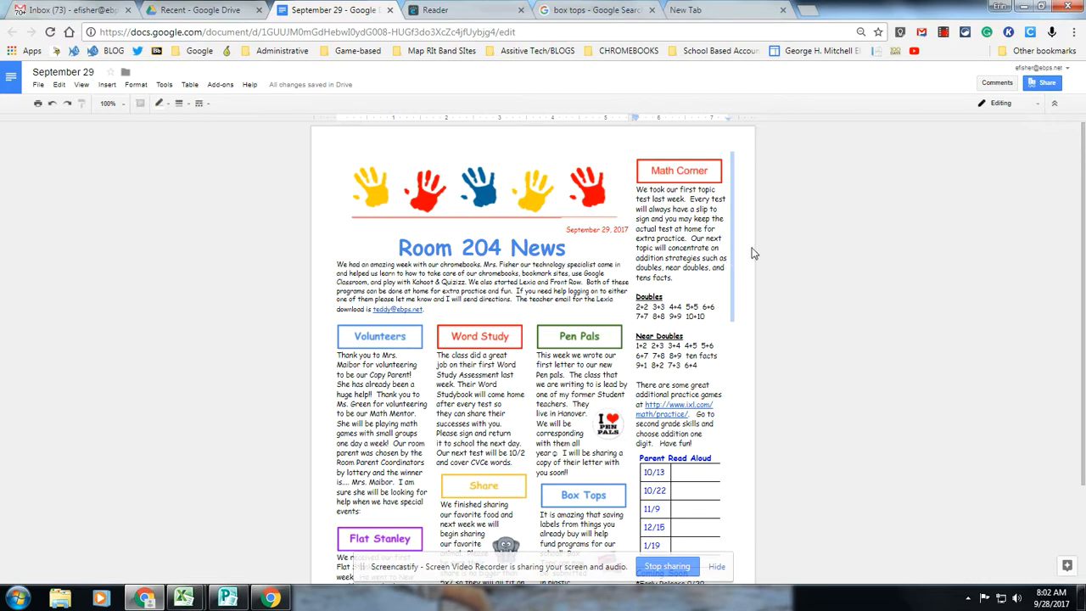
pyautogui.click(883, 207)
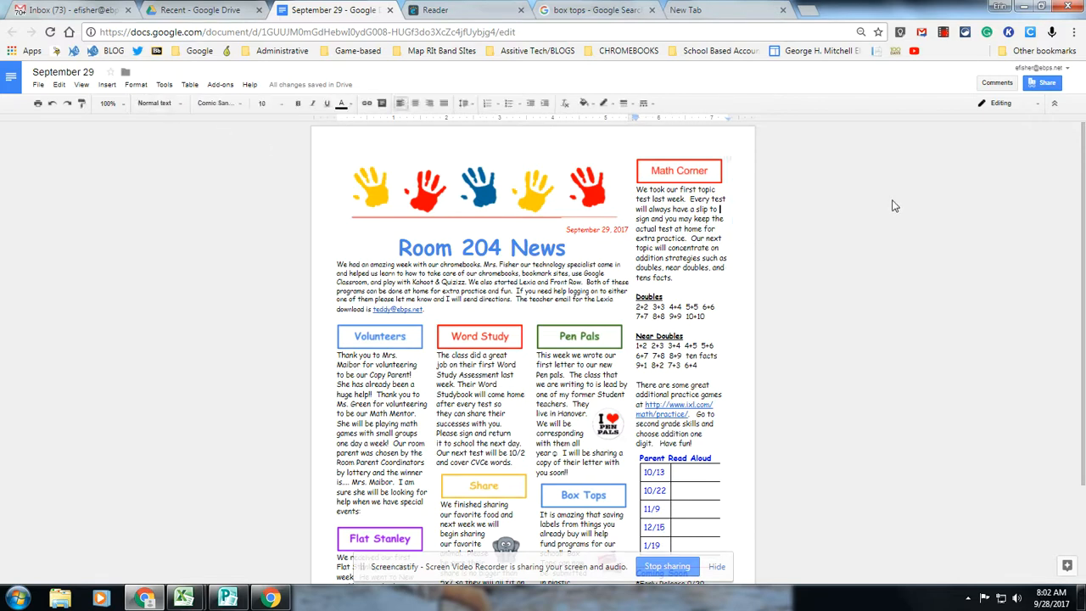
# Set the page color to green in the page setup and look over the exposed table borders.
pyautogui.scroll(-1, 887, 208)
pyautogui.click(38, 85)
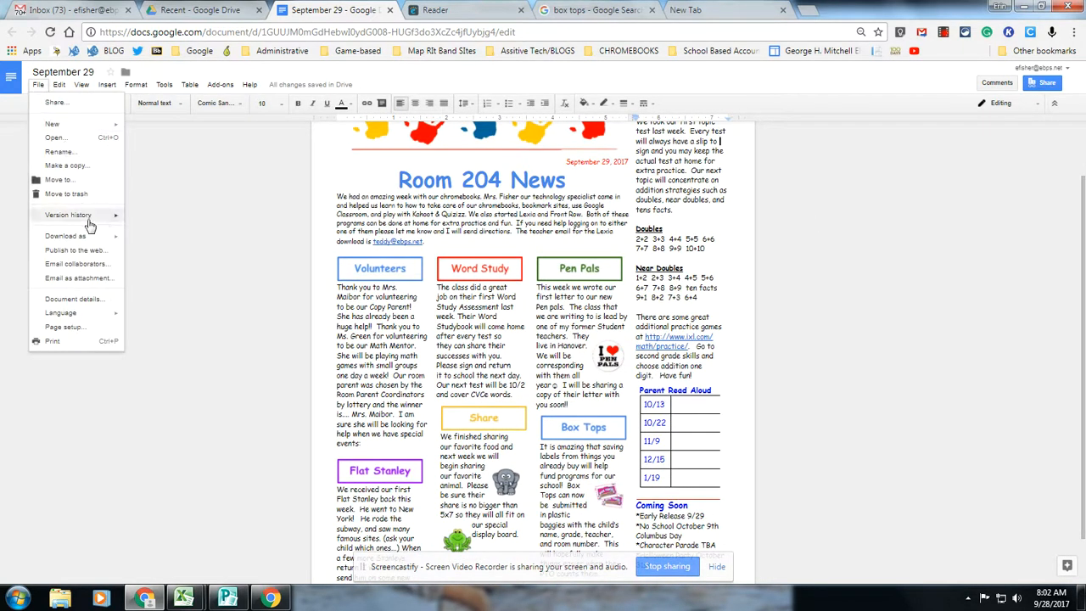
pyautogui.click(63, 327)
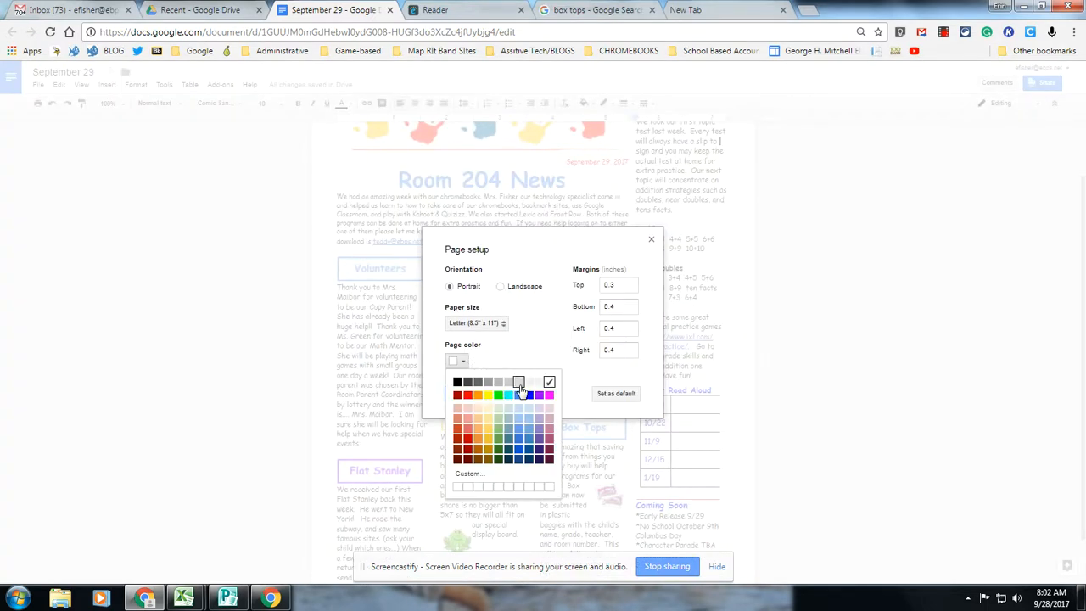
pyautogui.click(497, 395)
pyautogui.click(462, 395)
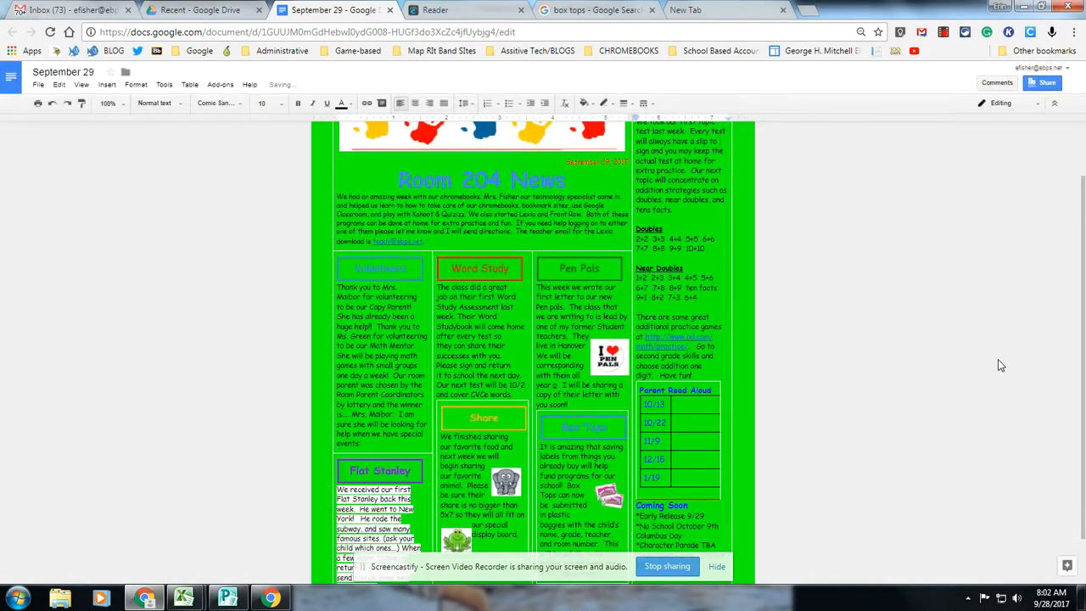
pyautogui.scroll(-1, 998, 360)
pyautogui.scroll(2, 998, 360)
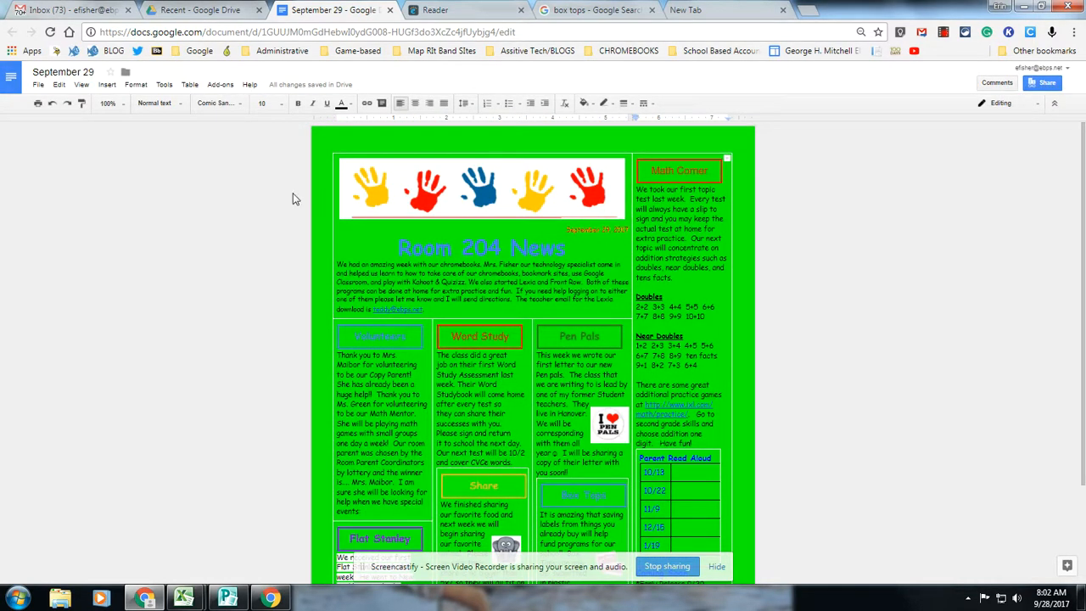
# Restore the page color to white in the page setup and review the whole newsletter page.
pyautogui.click(38, 85)
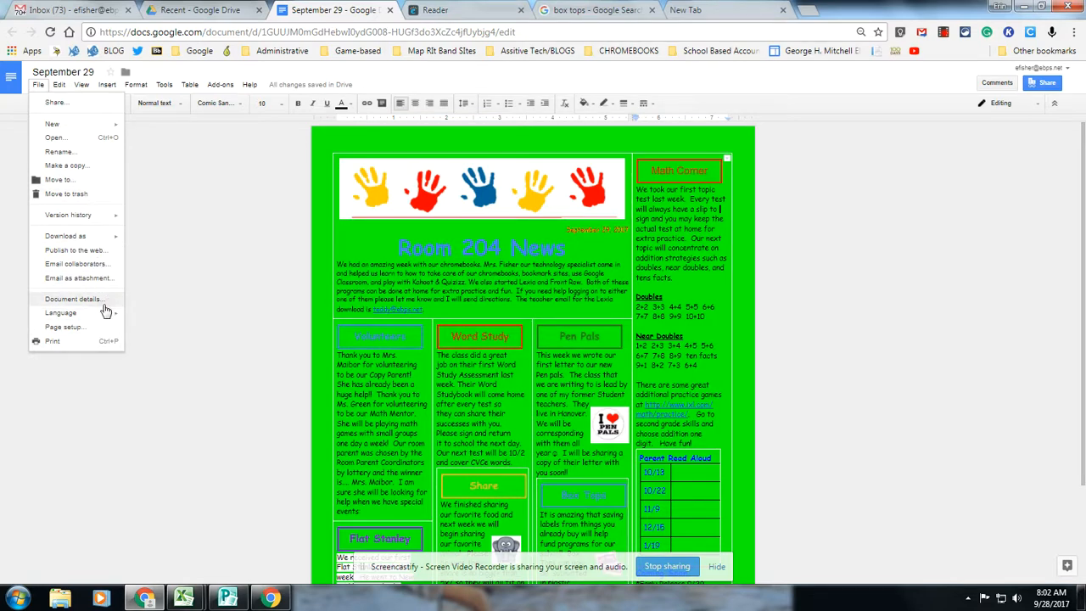
pyautogui.click(71, 327)
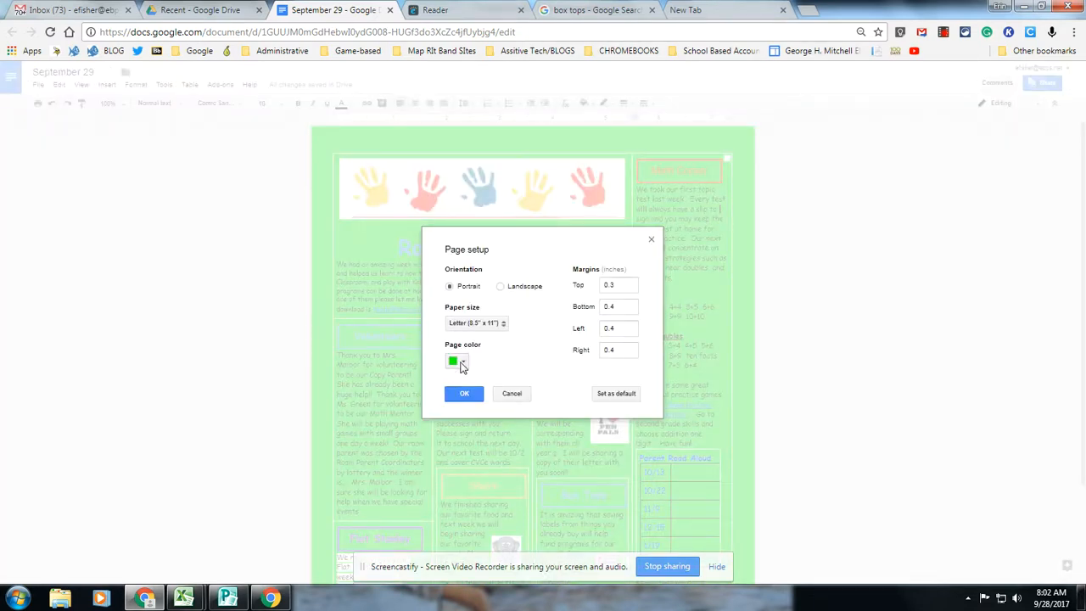
pyautogui.click(461, 363)
pyautogui.click(549, 383)
pyautogui.click(463, 395)
pyautogui.scroll(-3, 904, 257)
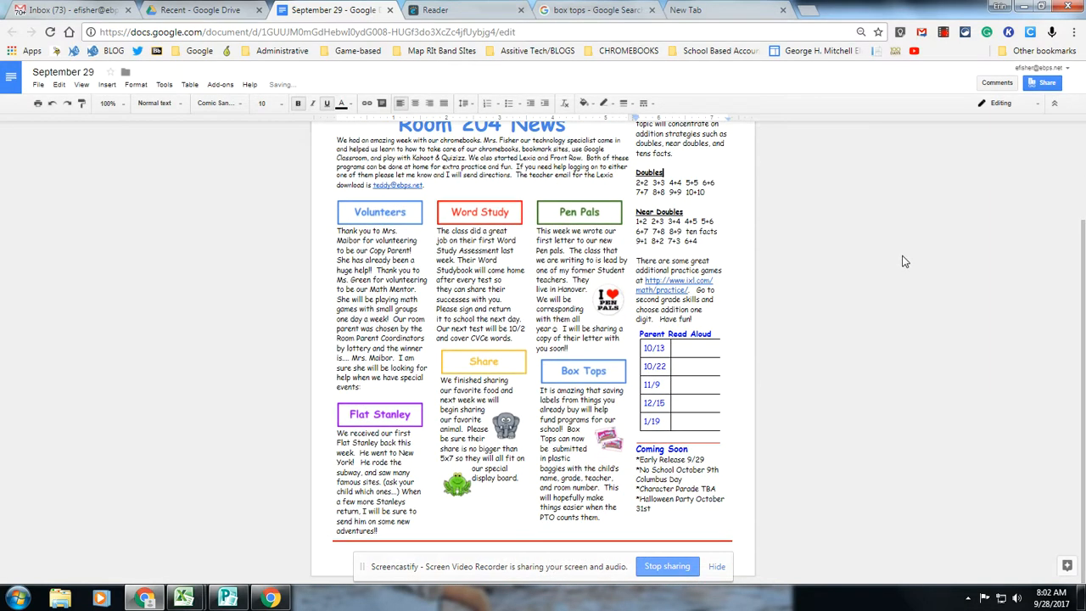
pyautogui.scroll(3, 903, 259)
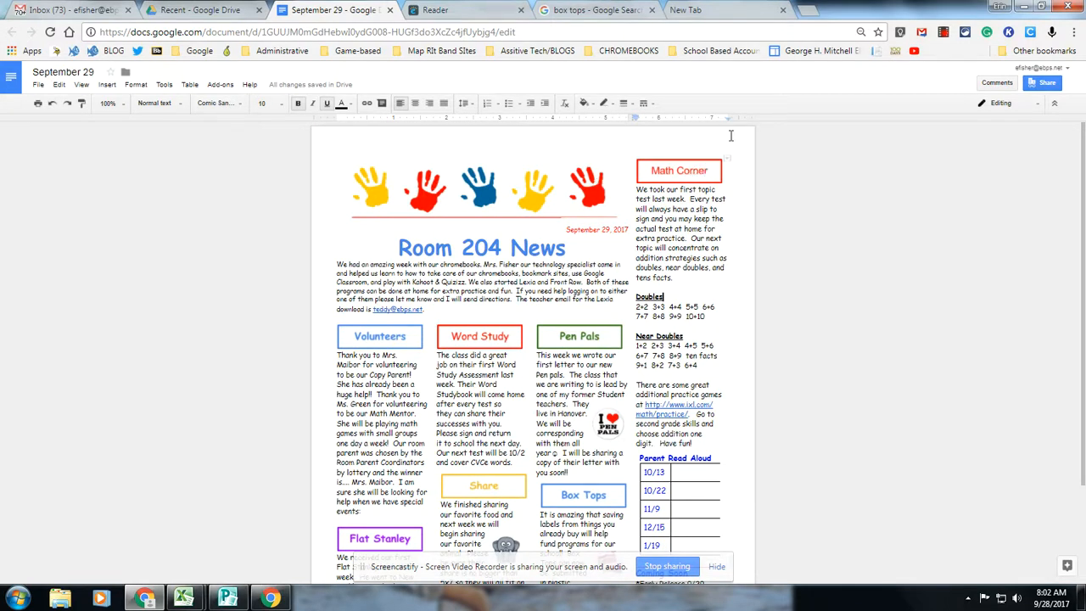
# Check the newsletter's page margins in the page setup without changing them.
pyautogui.click(39, 85)
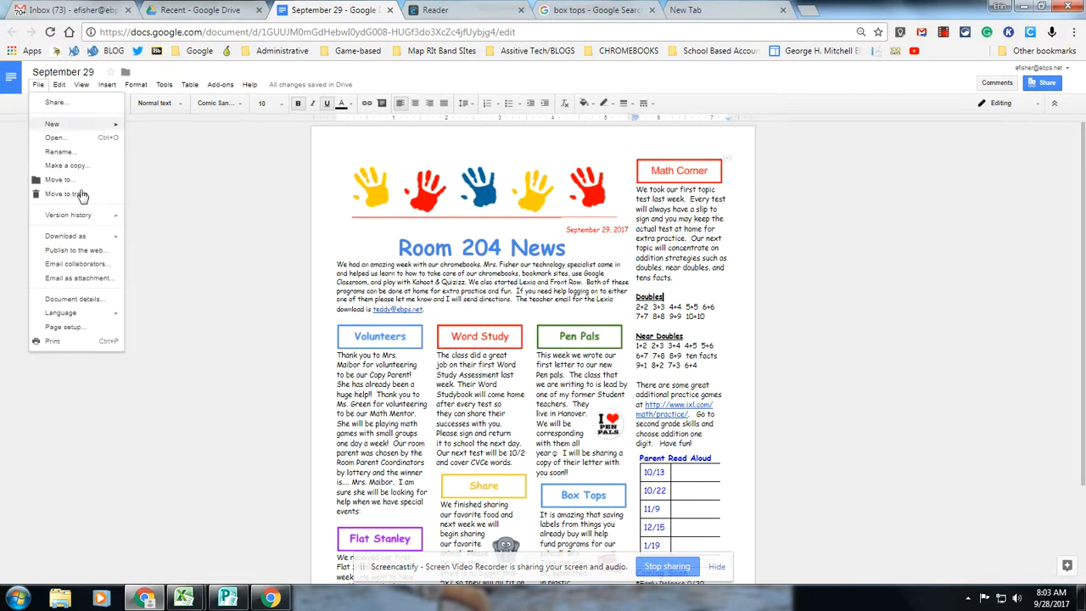
pyautogui.click(121, 328)
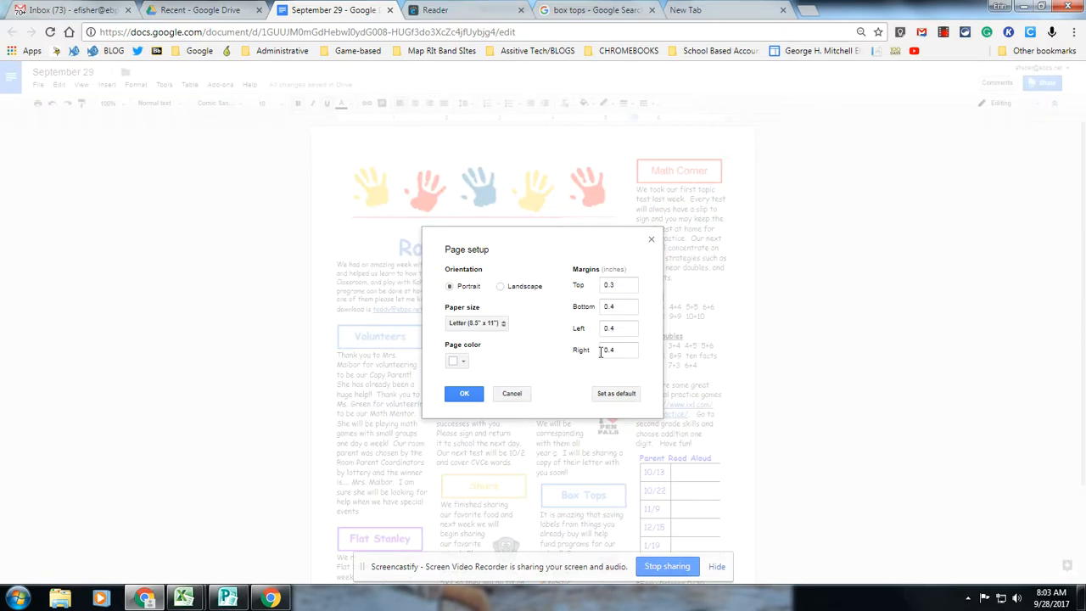
pyautogui.click(474, 394)
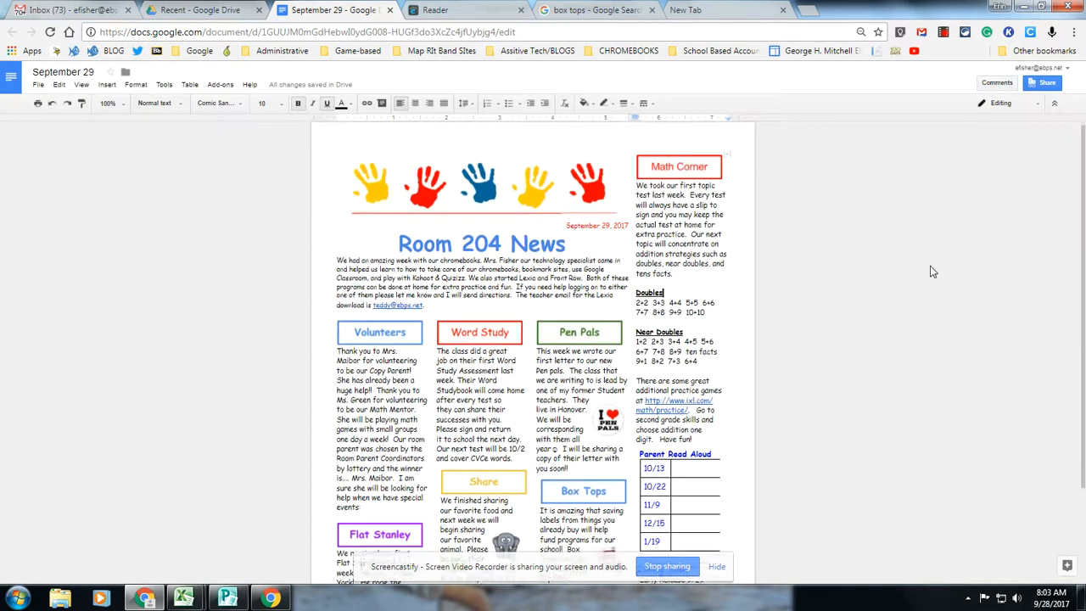
# Download the newsletter as a PDF document.
pyautogui.scroll(-2, 930, 266)
pyautogui.click(38, 85)
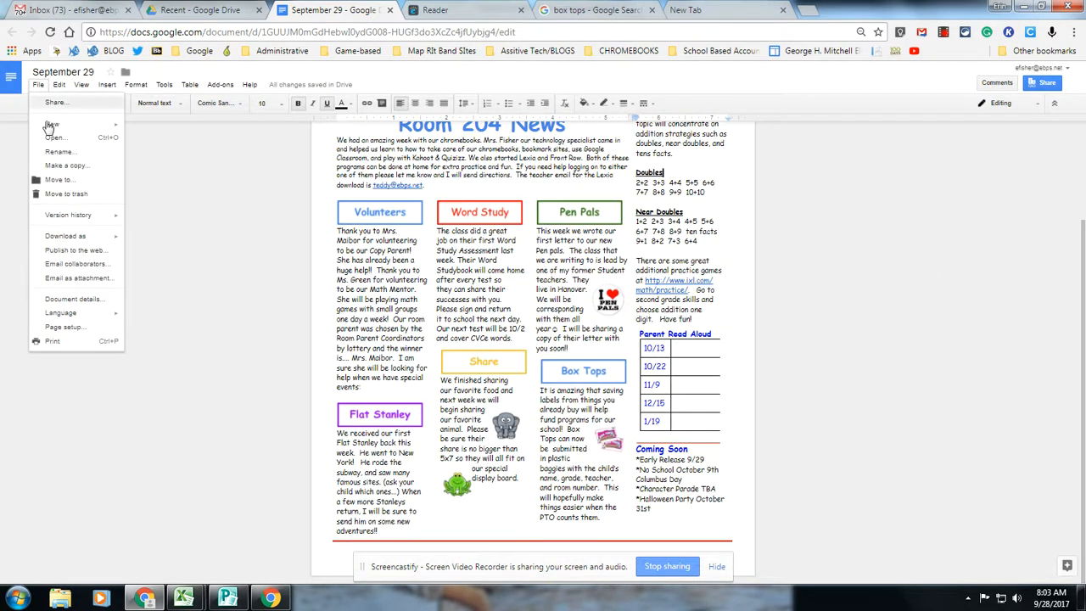
pyautogui.moveTo(84, 242)
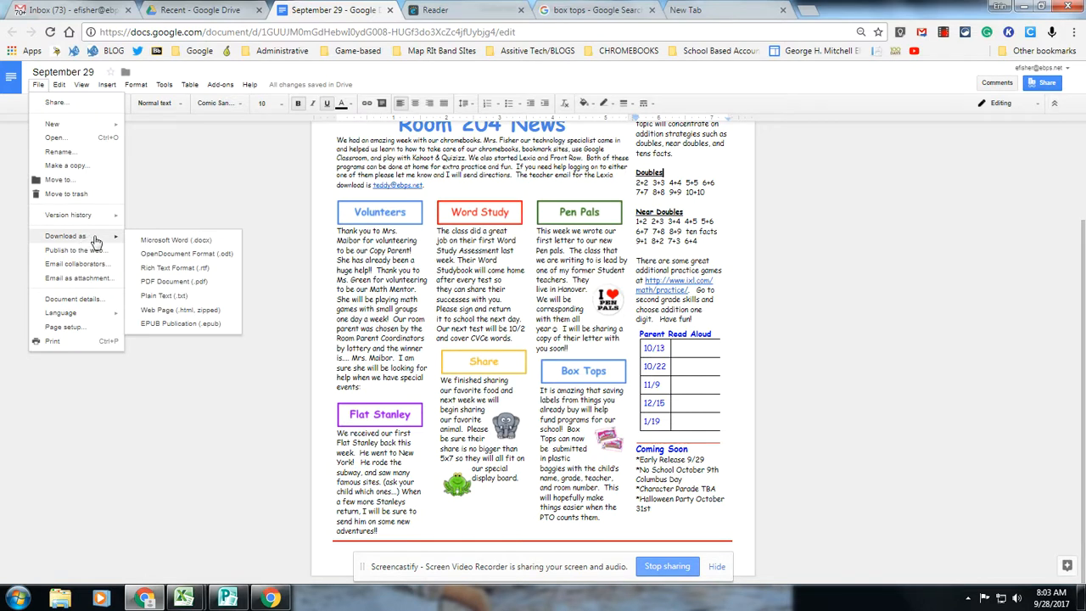
pyautogui.click(174, 283)
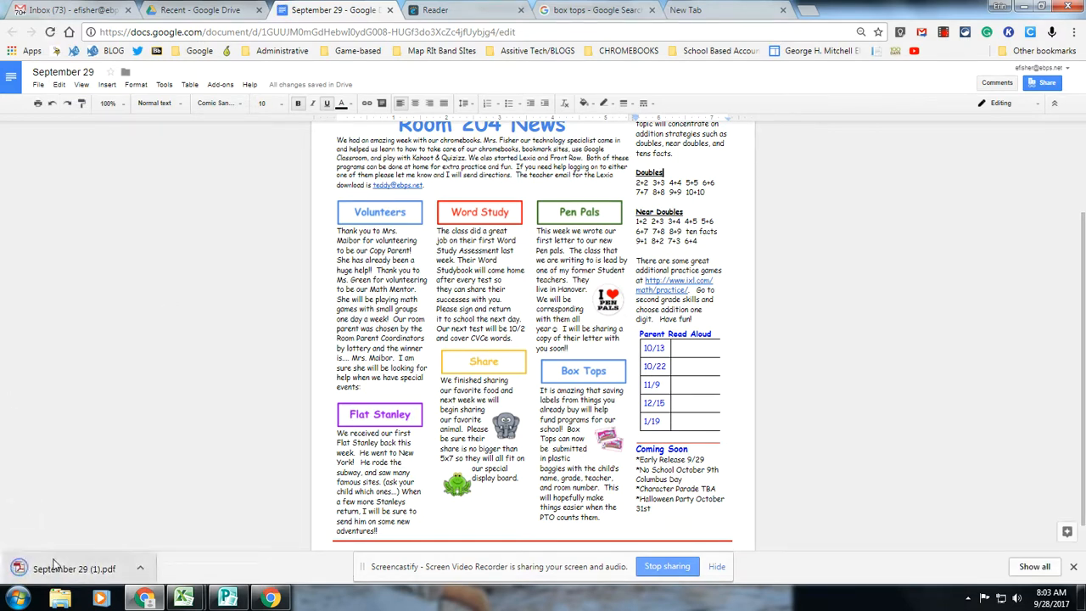
# Open the downloaded September 29 (1).pdf and review the newsletter page from header to footer line.
pyautogui.click(41, 571)
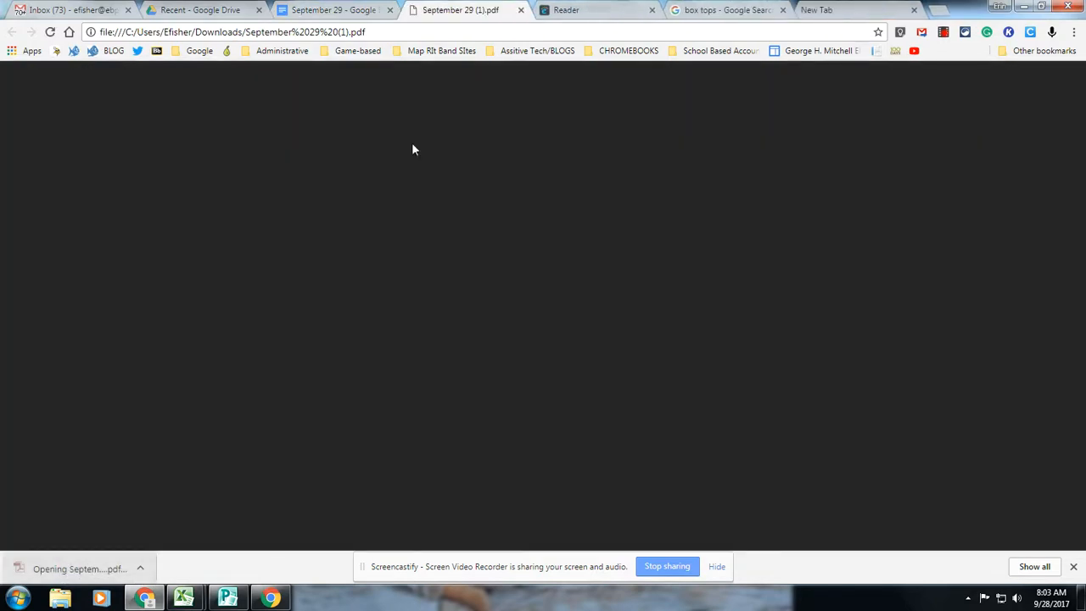
pyautogui.scroll(-3, 956, 202)
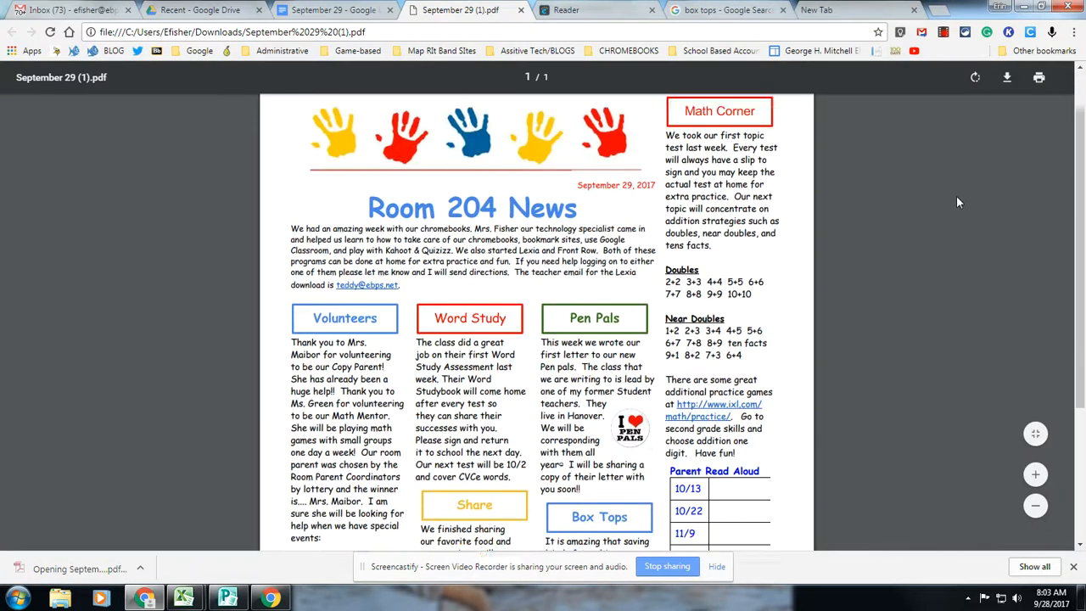
pyautogui.scroll(3, 956, 202)
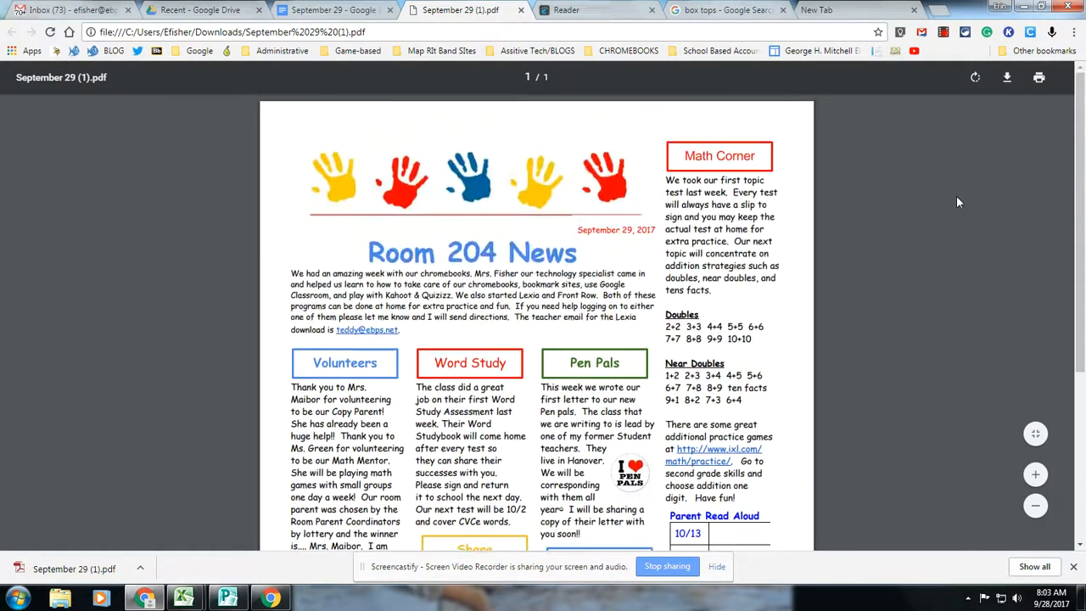
pyautogui.scroll(-3, 956, 202)
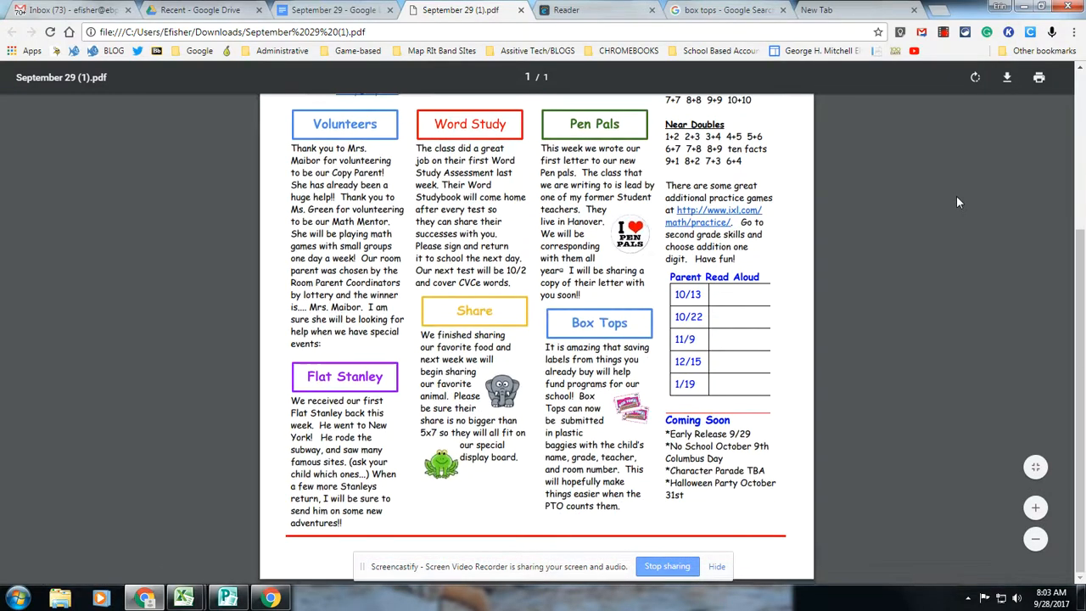
pyautogui.scroll(3, 956, 202)
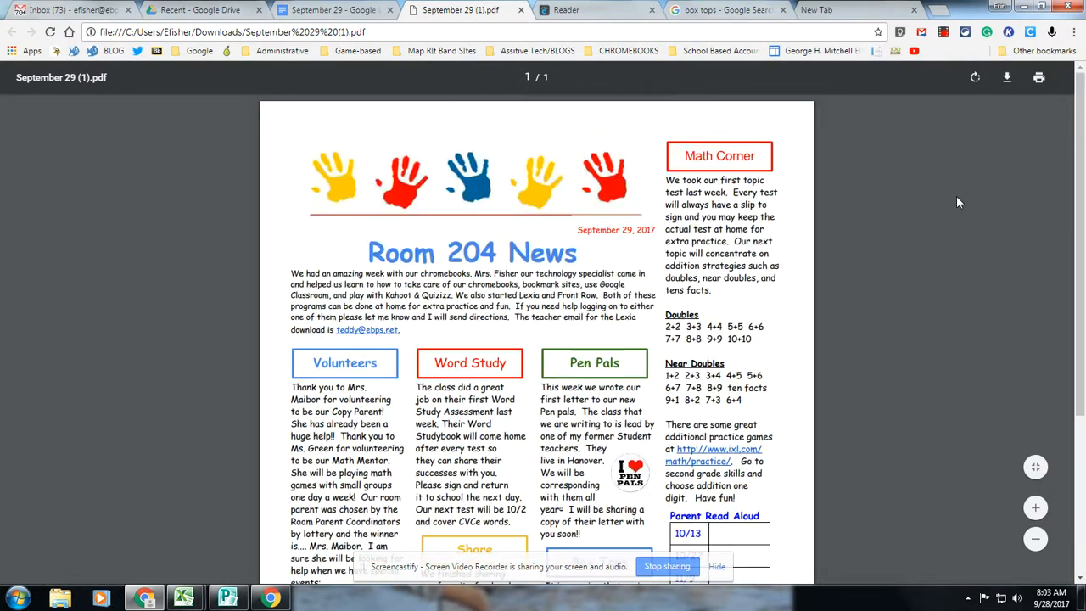
# Return to the September 29 document in Google Docs and look over its title, Math Corner column and article sections.
pyautogui.click(315, 11)
pyautogui.scroll(3, 887, 332)
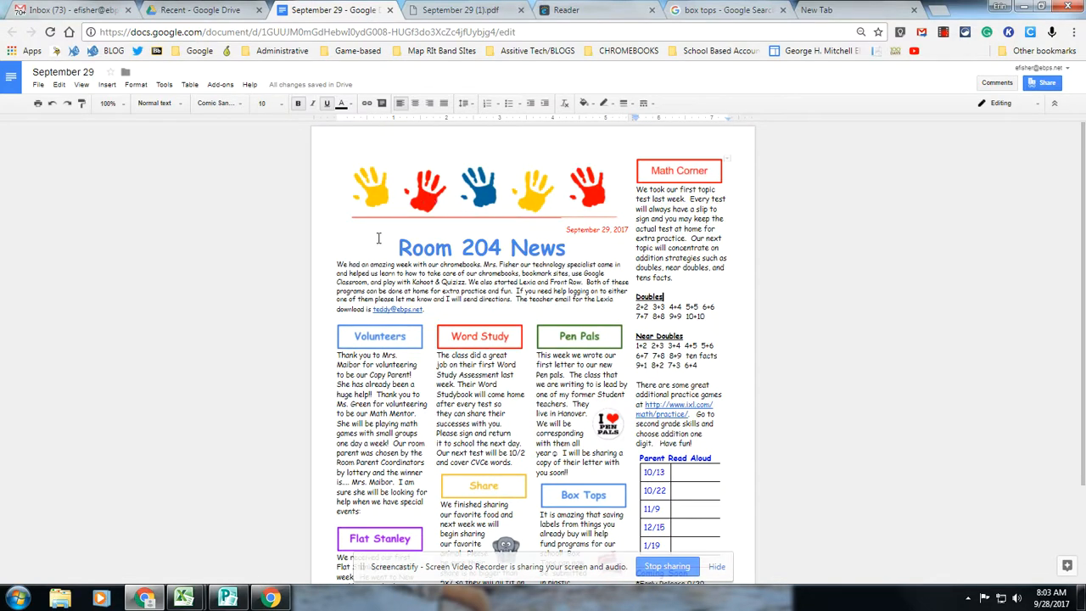
pyautogui.click(248, 234)
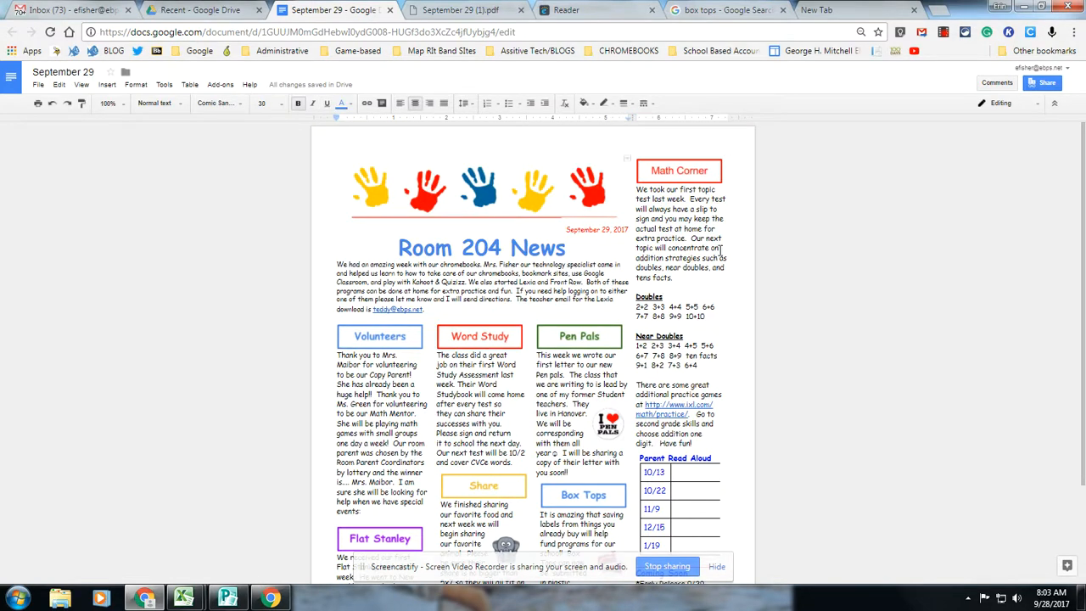
pyautogui.click(475, 396)
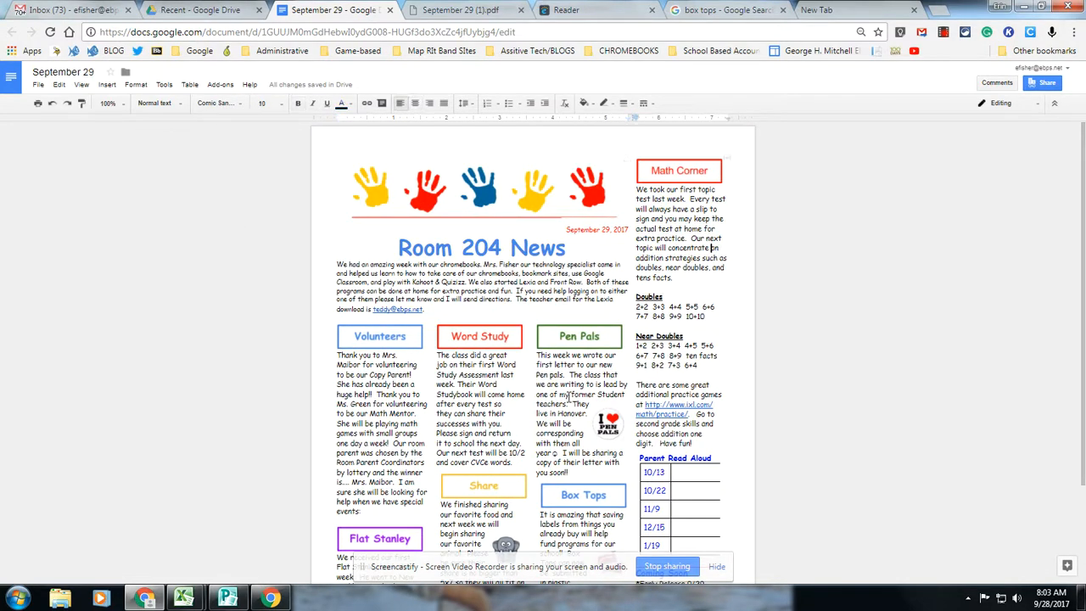
pyautogui.click(387, 292)
pyautogui.scroll(-3, 736, 265)
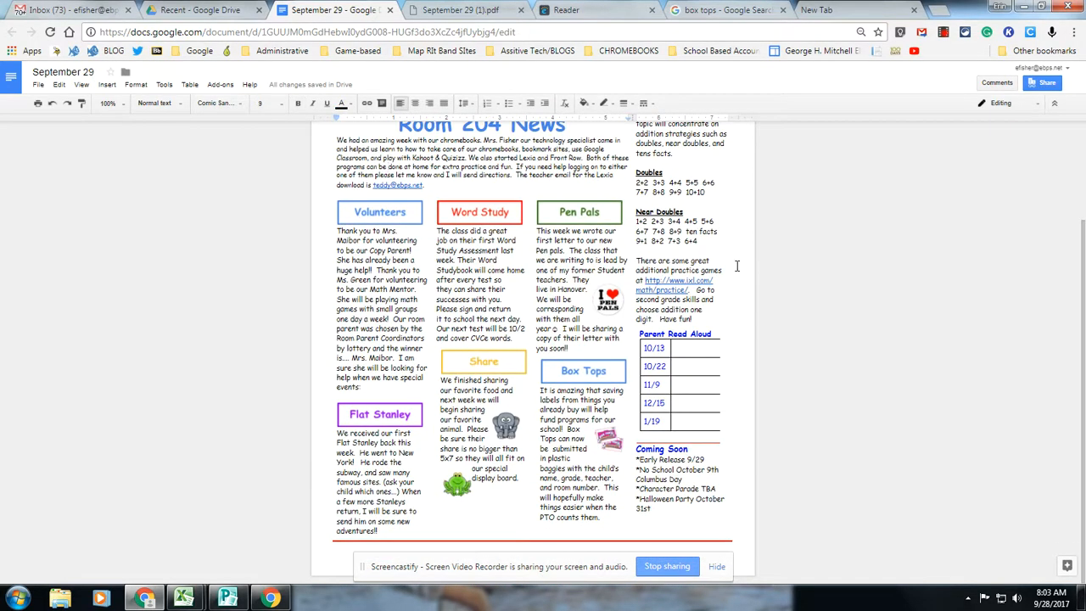
pyautogui.scroll(2, 738, 265)
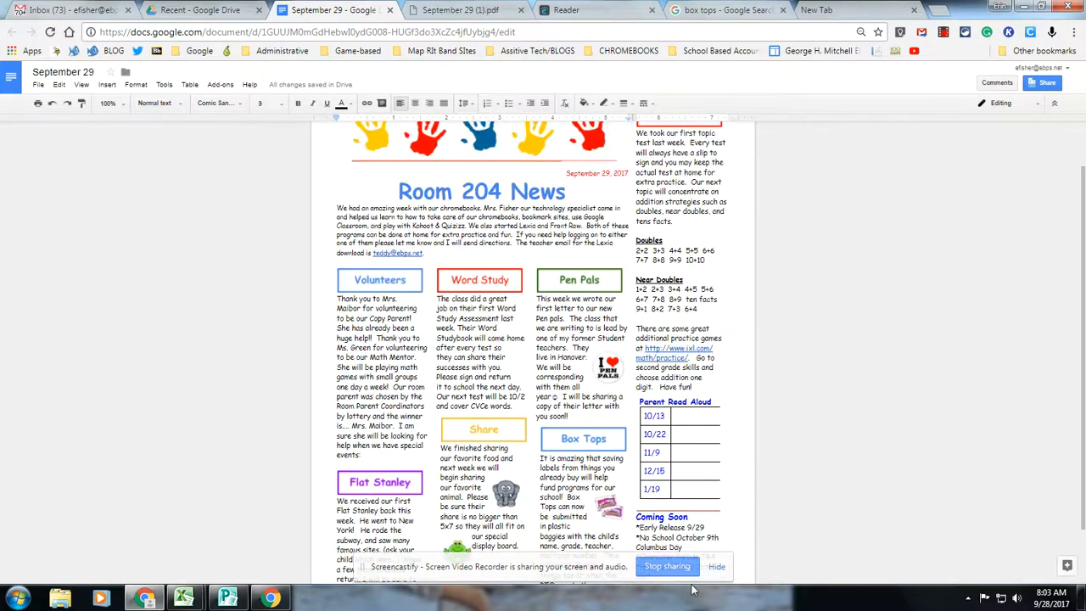